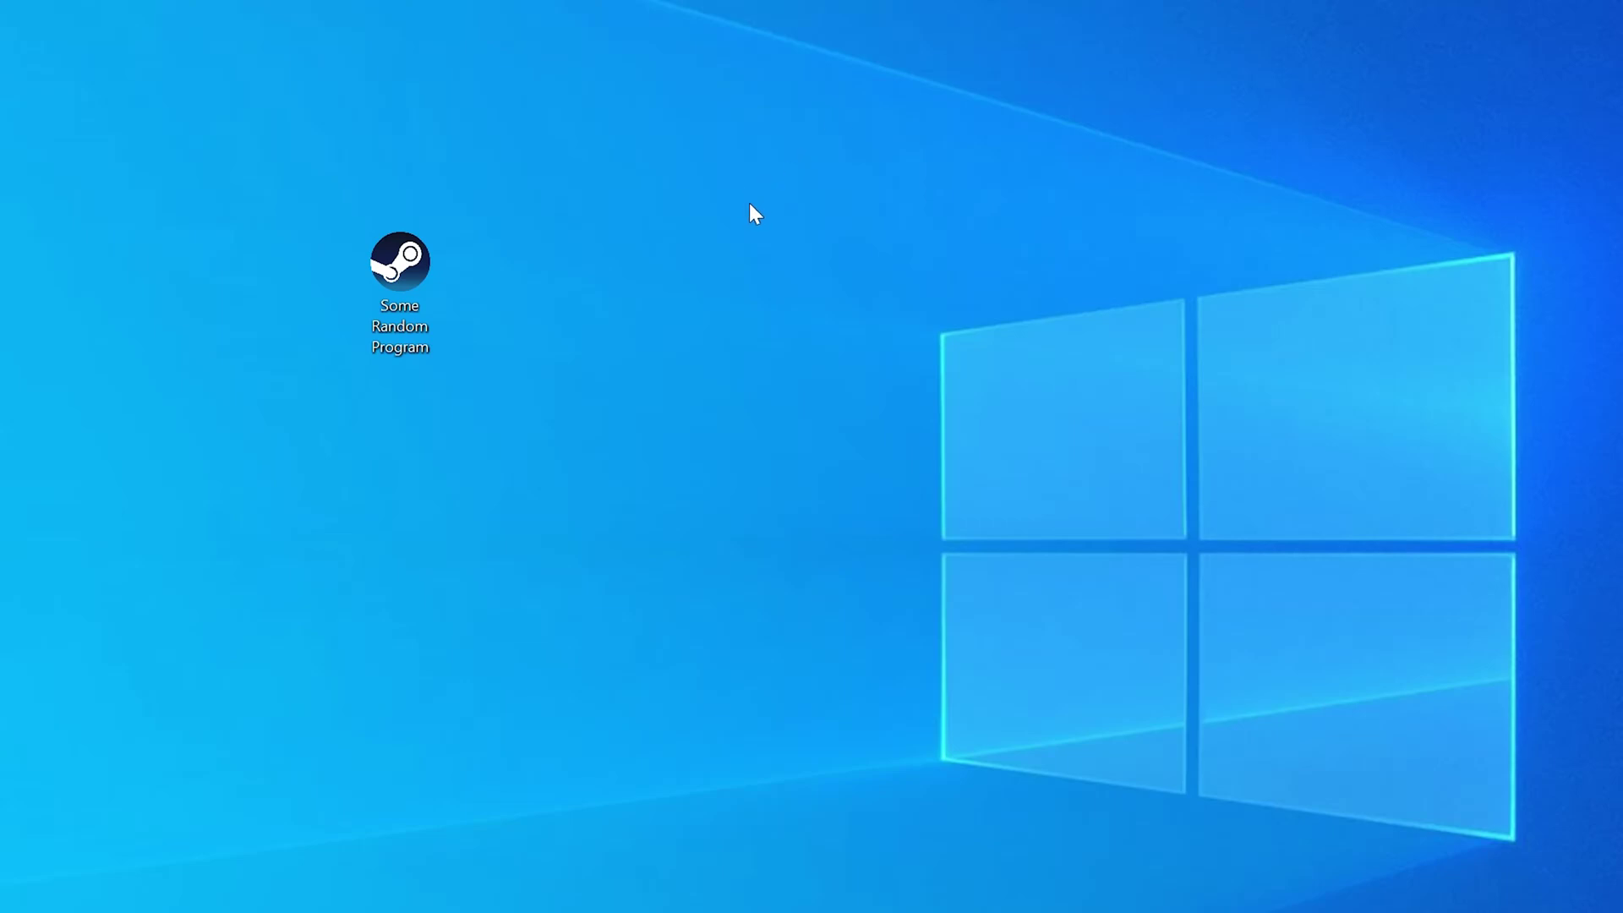
- Launch the game to reproduce the system error, then check the system bitness in System Information
{"action": "double_click", "coordinate": [399, 271]}
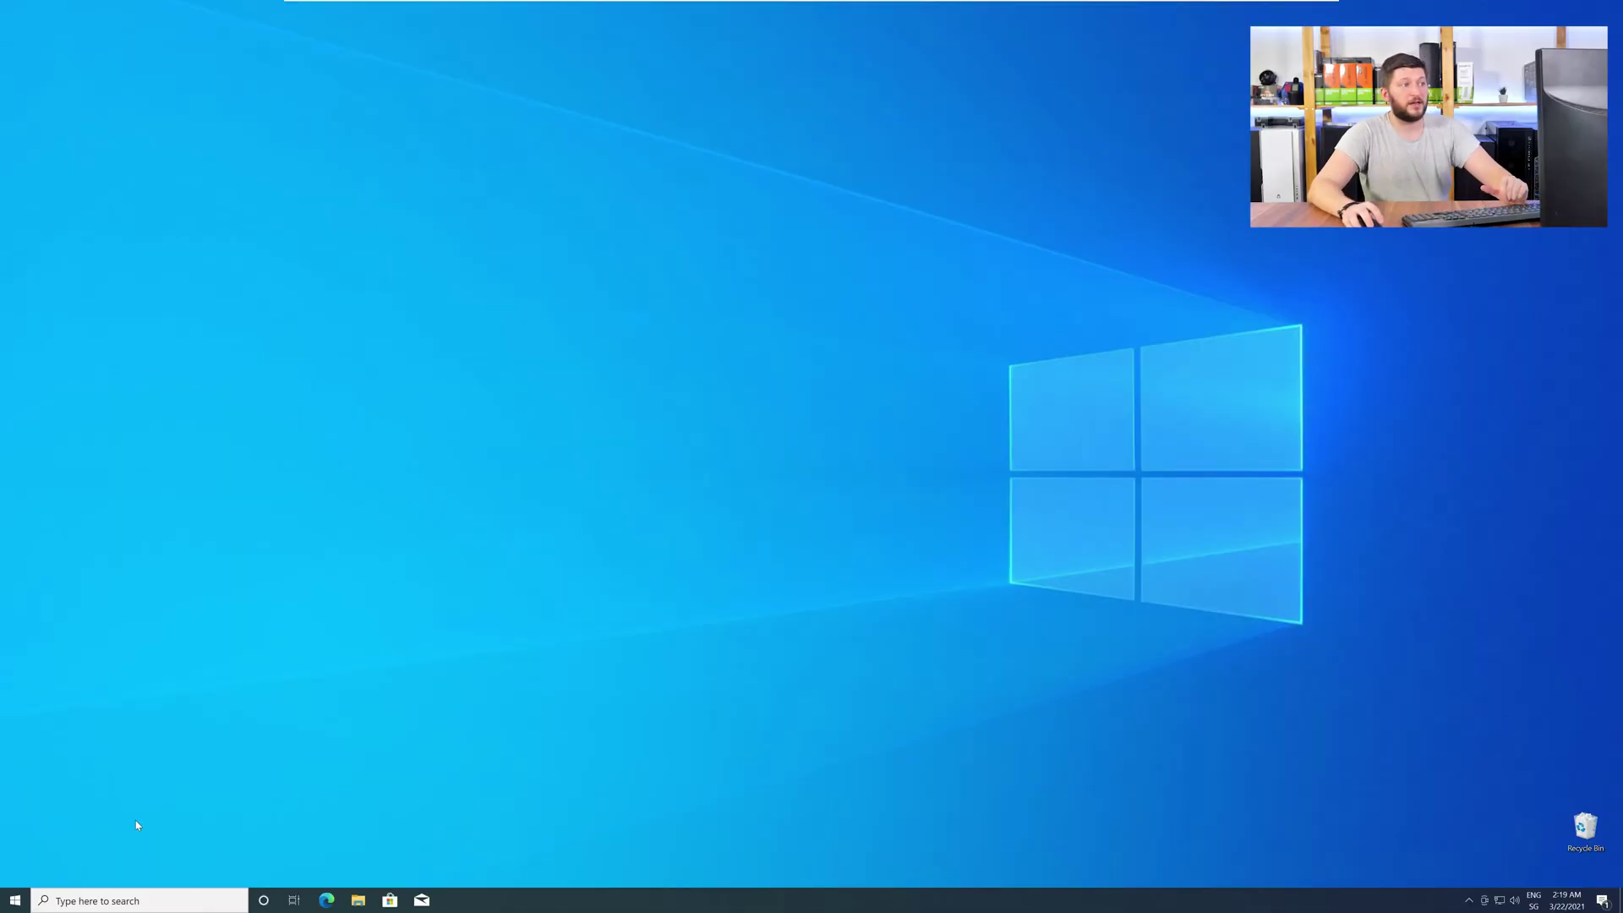
{"action": "right_click", "coordinate": [7, 904]}
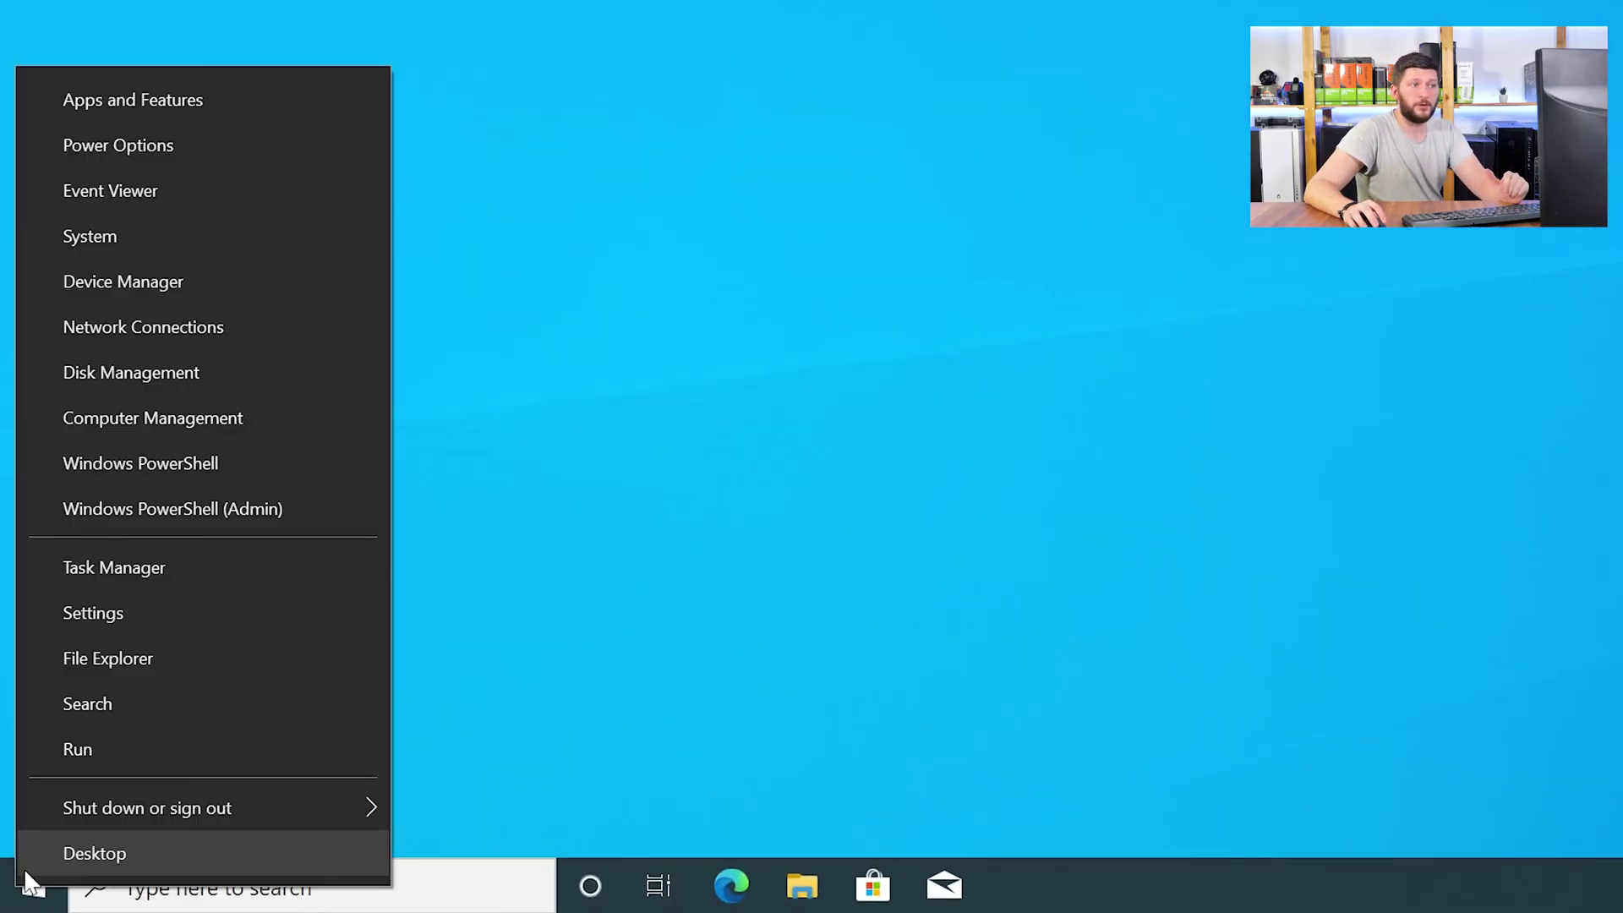
{"action": "left_click", "coordinate": [194, 240]}
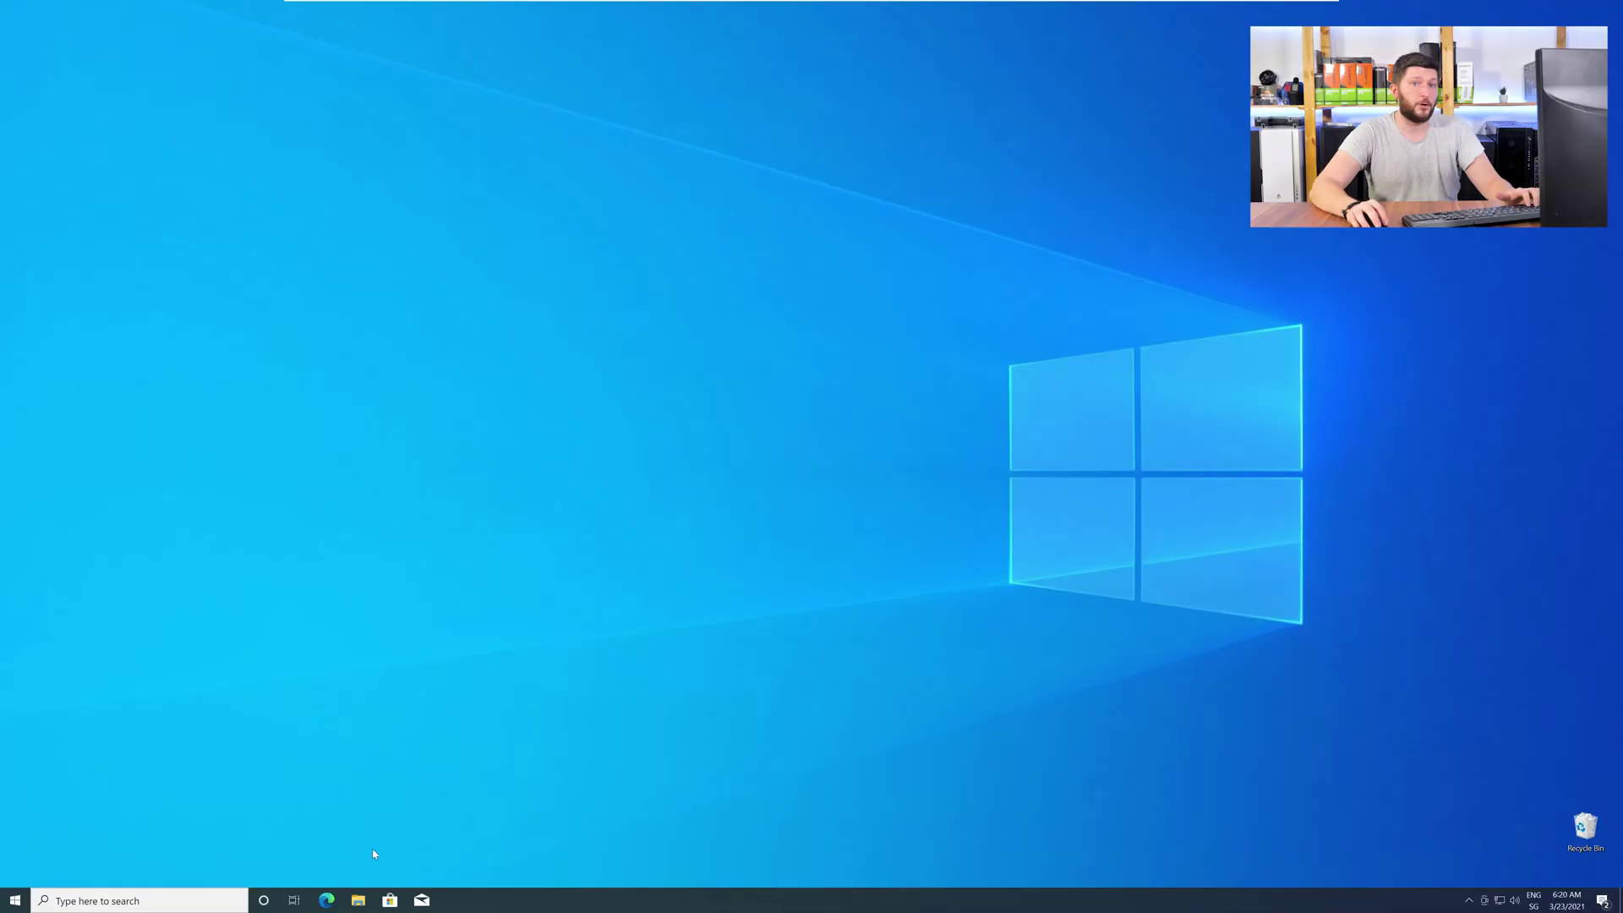
- Download the 32-bit and 64-bit api-ms-win-core-file-l1-2-1.dll zips from sts-tutorial.com in Edge
{"action": "left_click", "coordinate": [324, 901]}
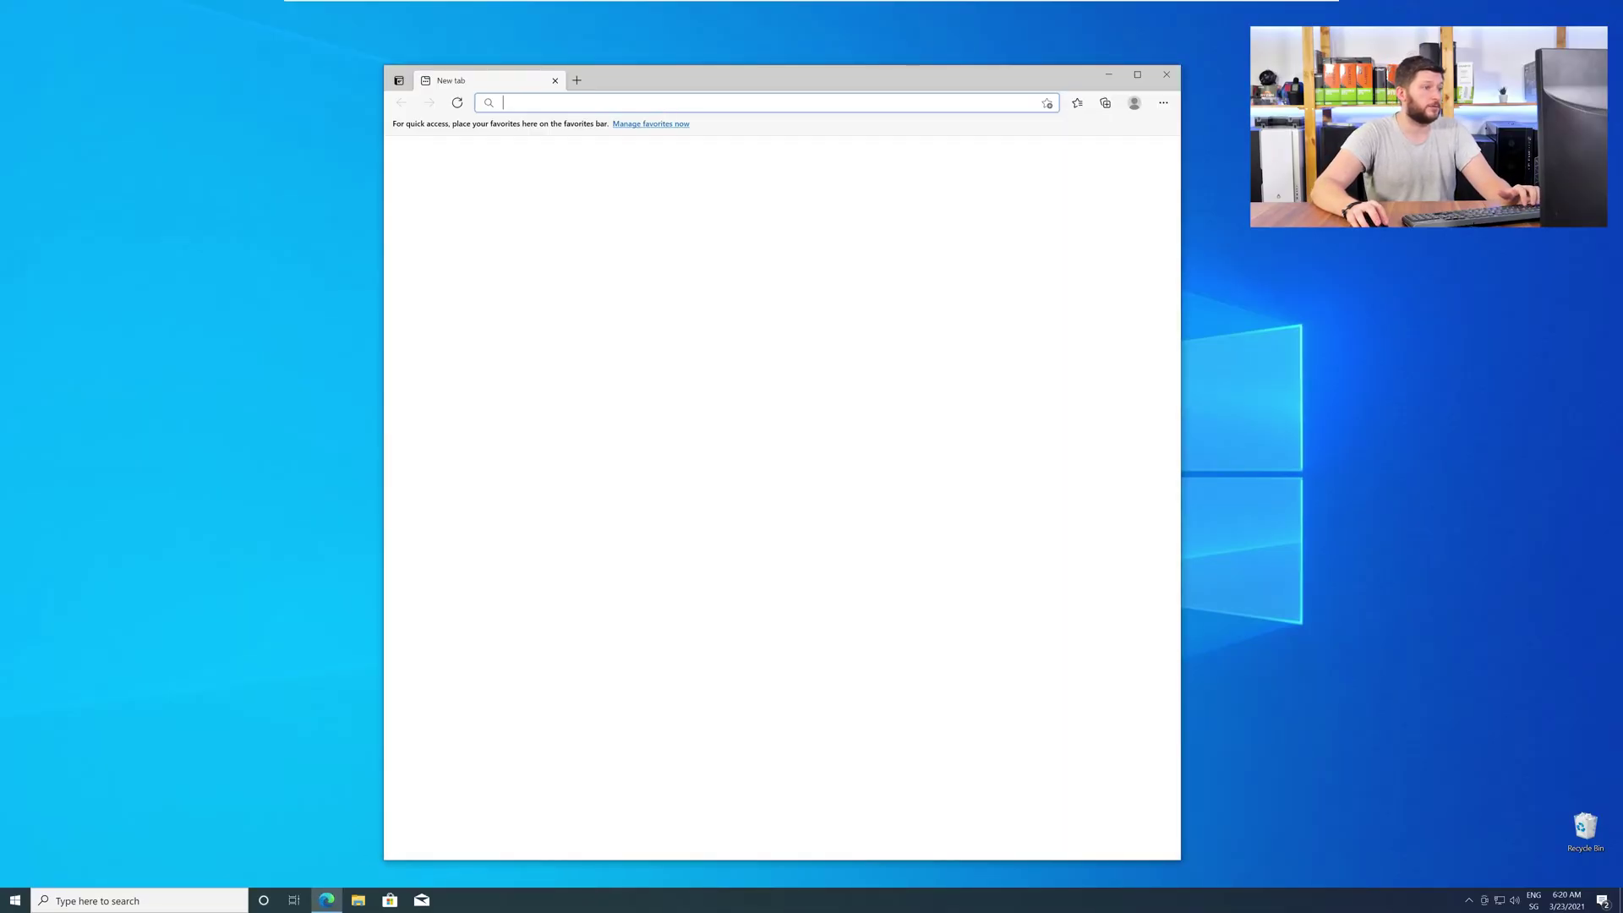
{"action": "type", "text": "https://www.sts-tutorial.com/download/api-ms-win-core-file-l1-2-1"}
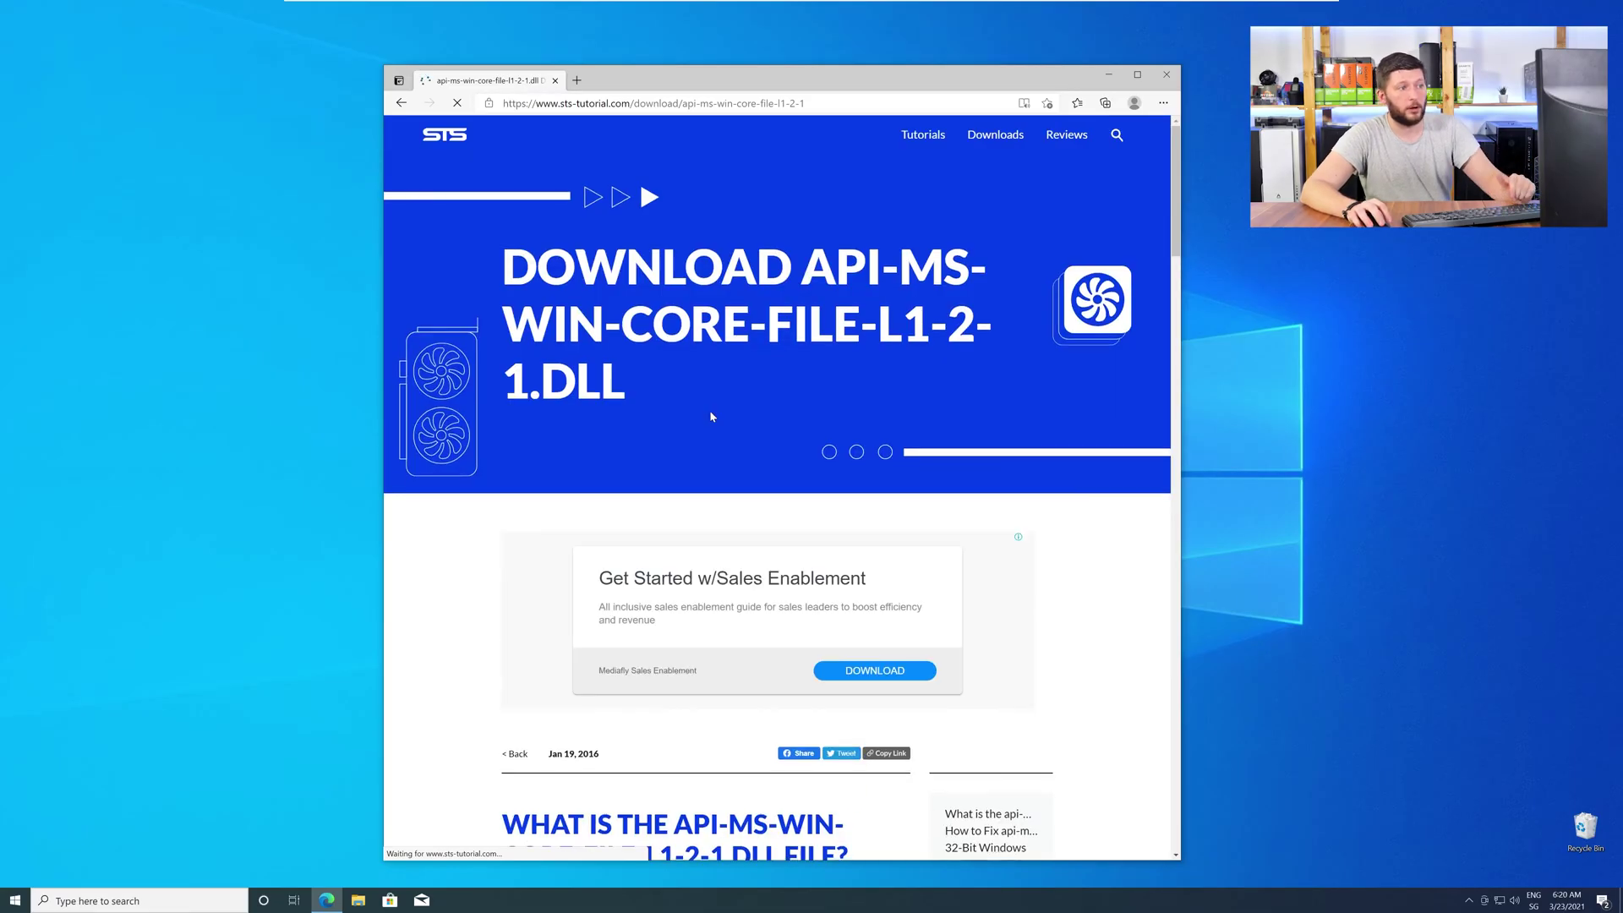
{"action": "scroll", "coordinate": [708, 409], "scroll_direction": "down", "scroll_amount": 5}
{"action": "scroll", "coordinate": [708, 409], "scroll_direction": "down", "scroll_amount": 15}
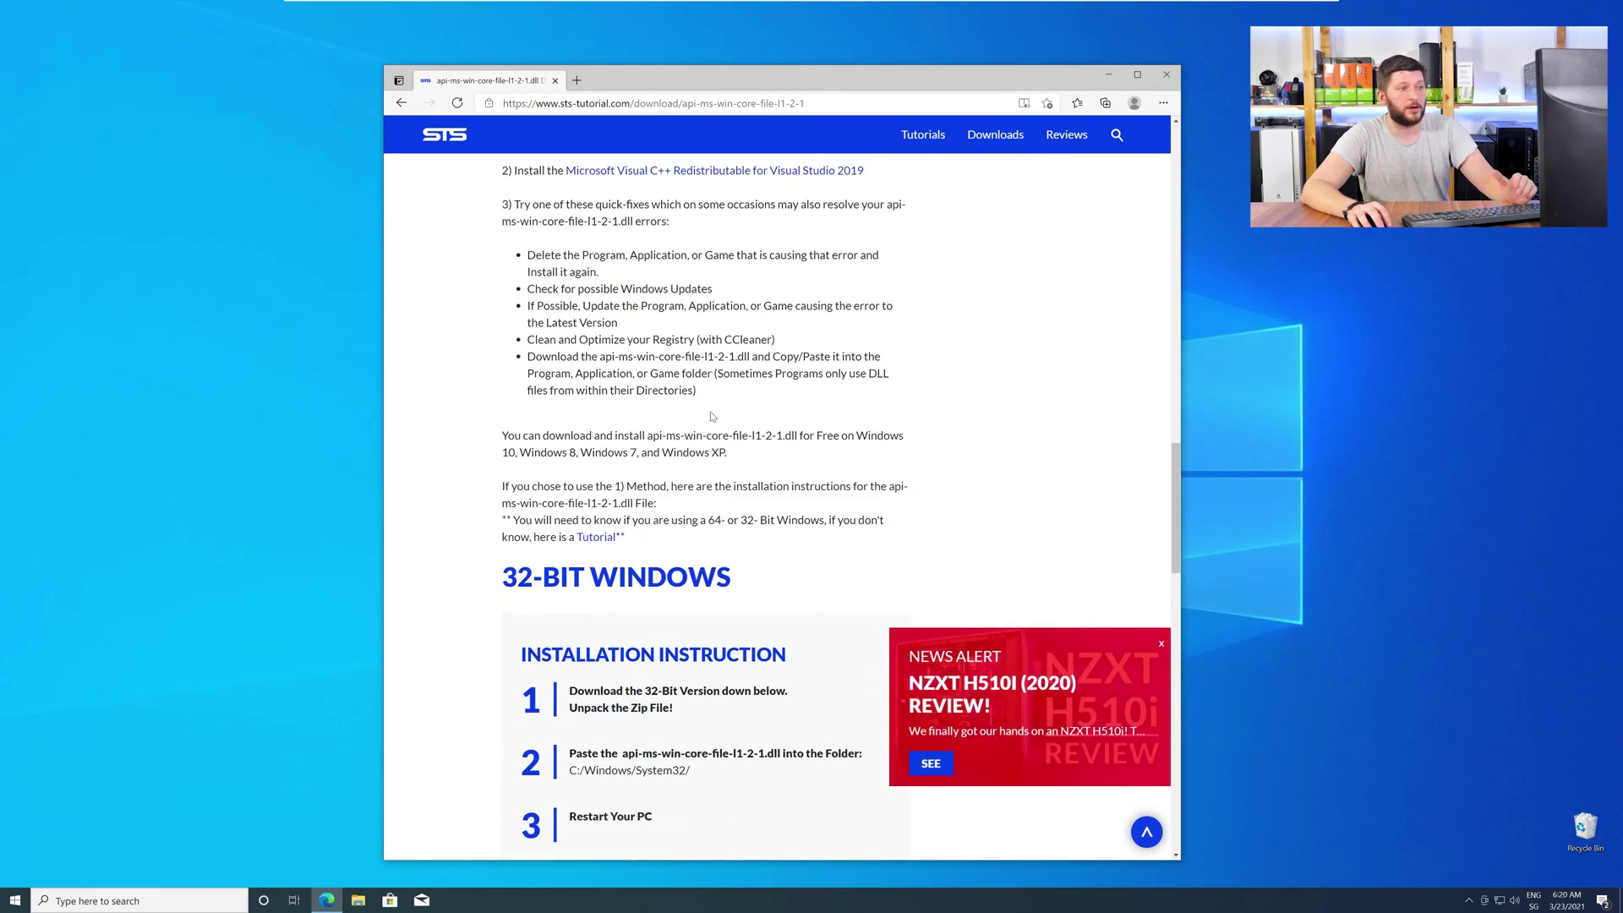
{"action": "scroll", "coordinate": [711, 416], "scroll_direction": "down", "scroll_amount": 8}
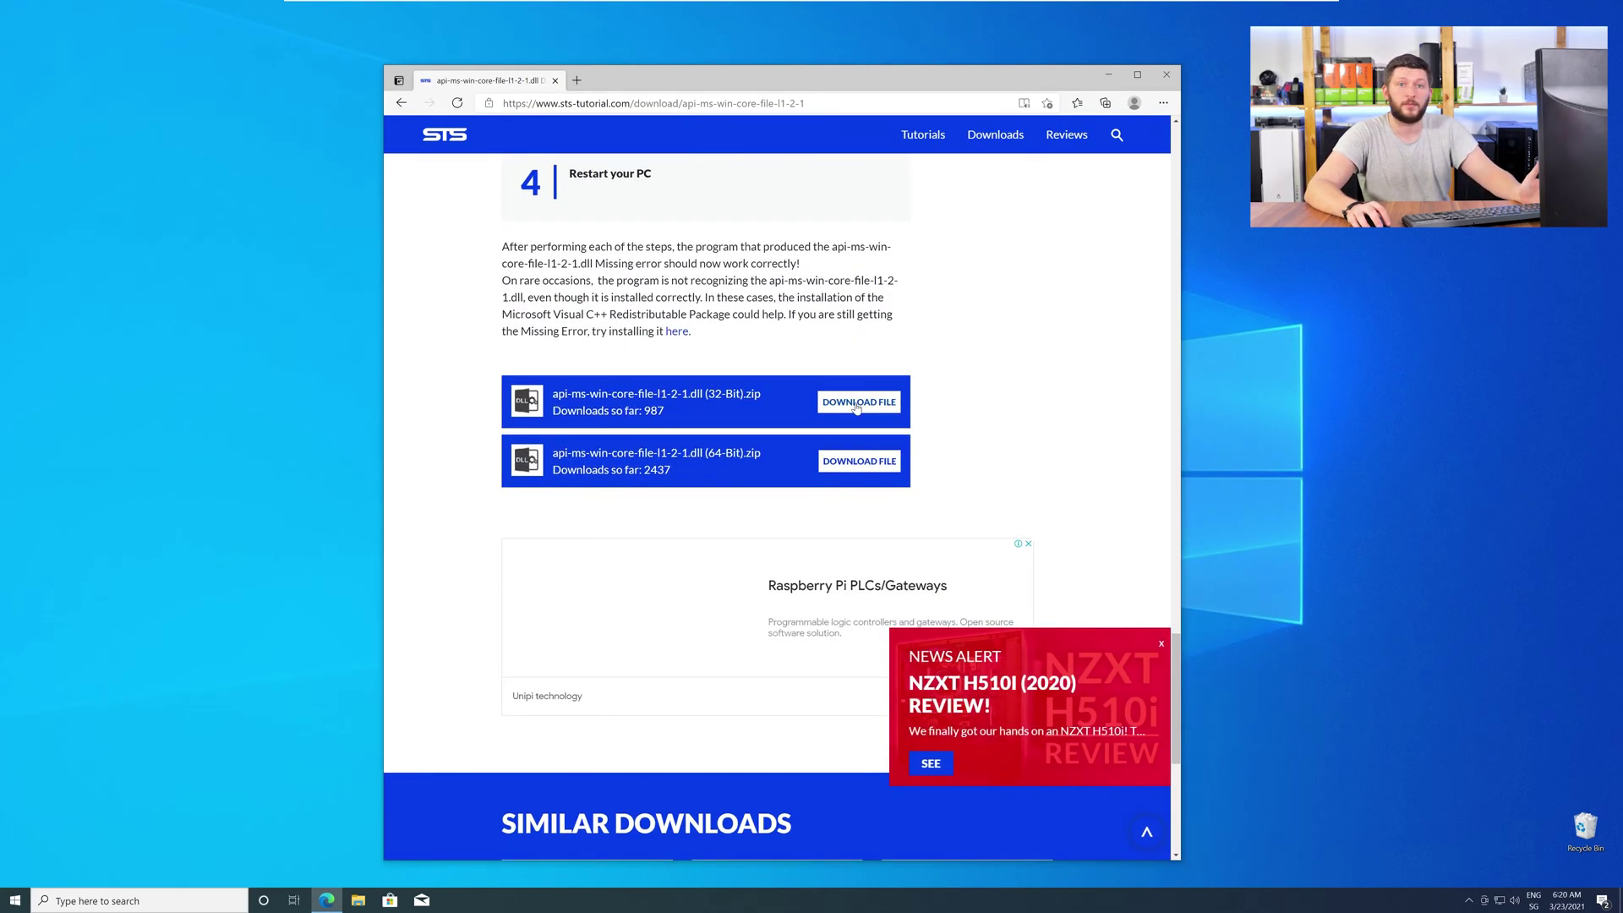
{"action": "left_click", "coordinate": [856, 403]}
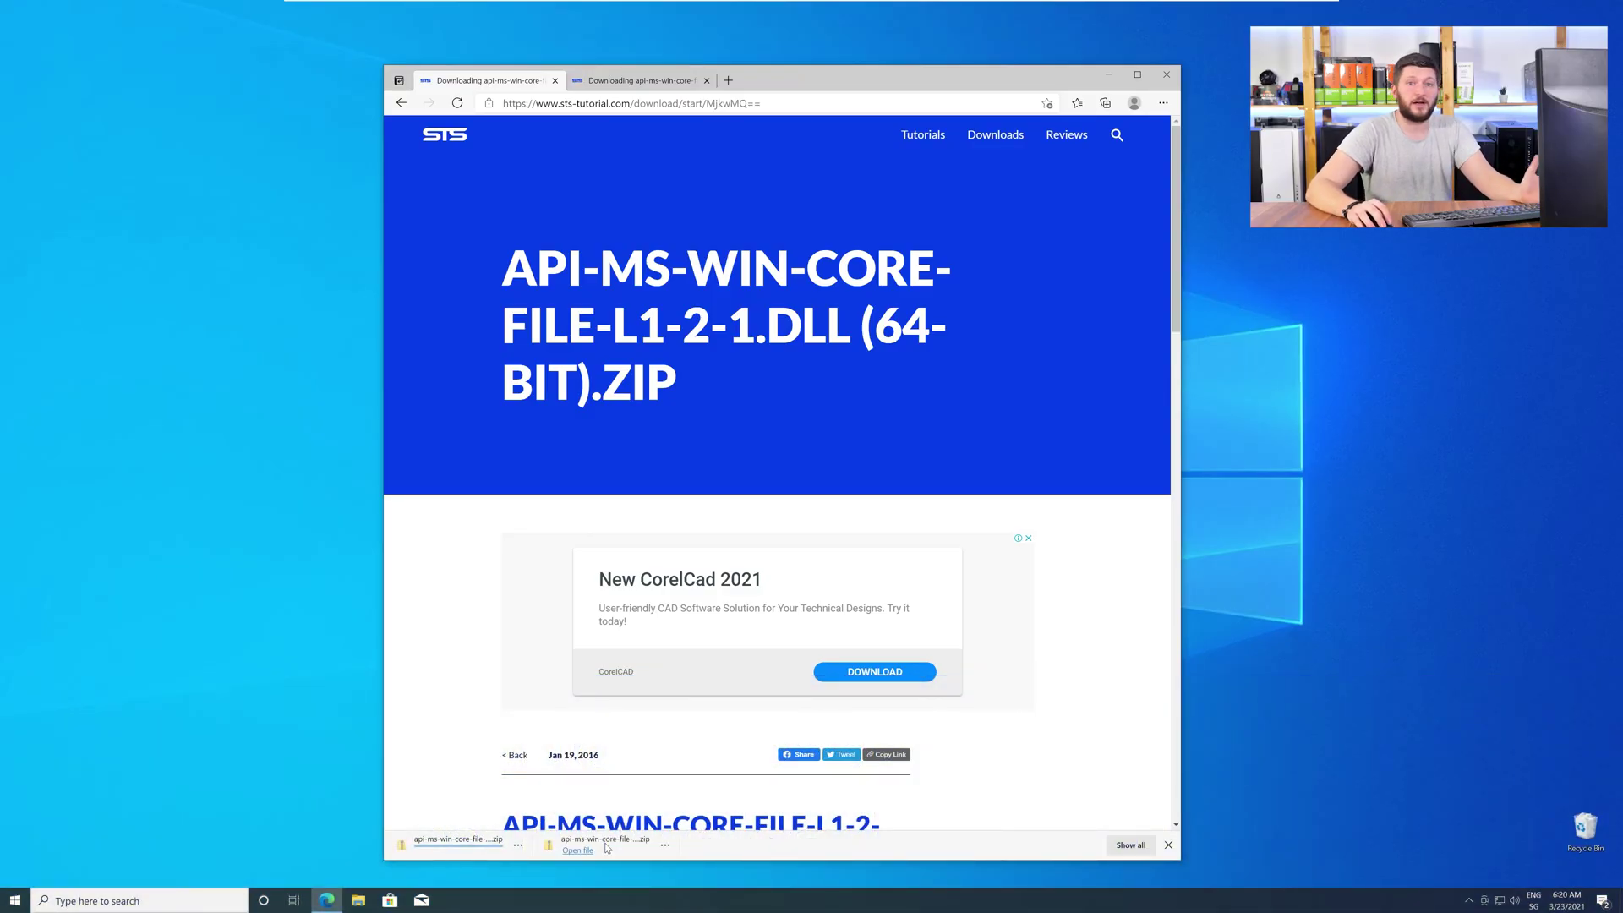
{"action": "left_click", "coordinate": [605, 839]}
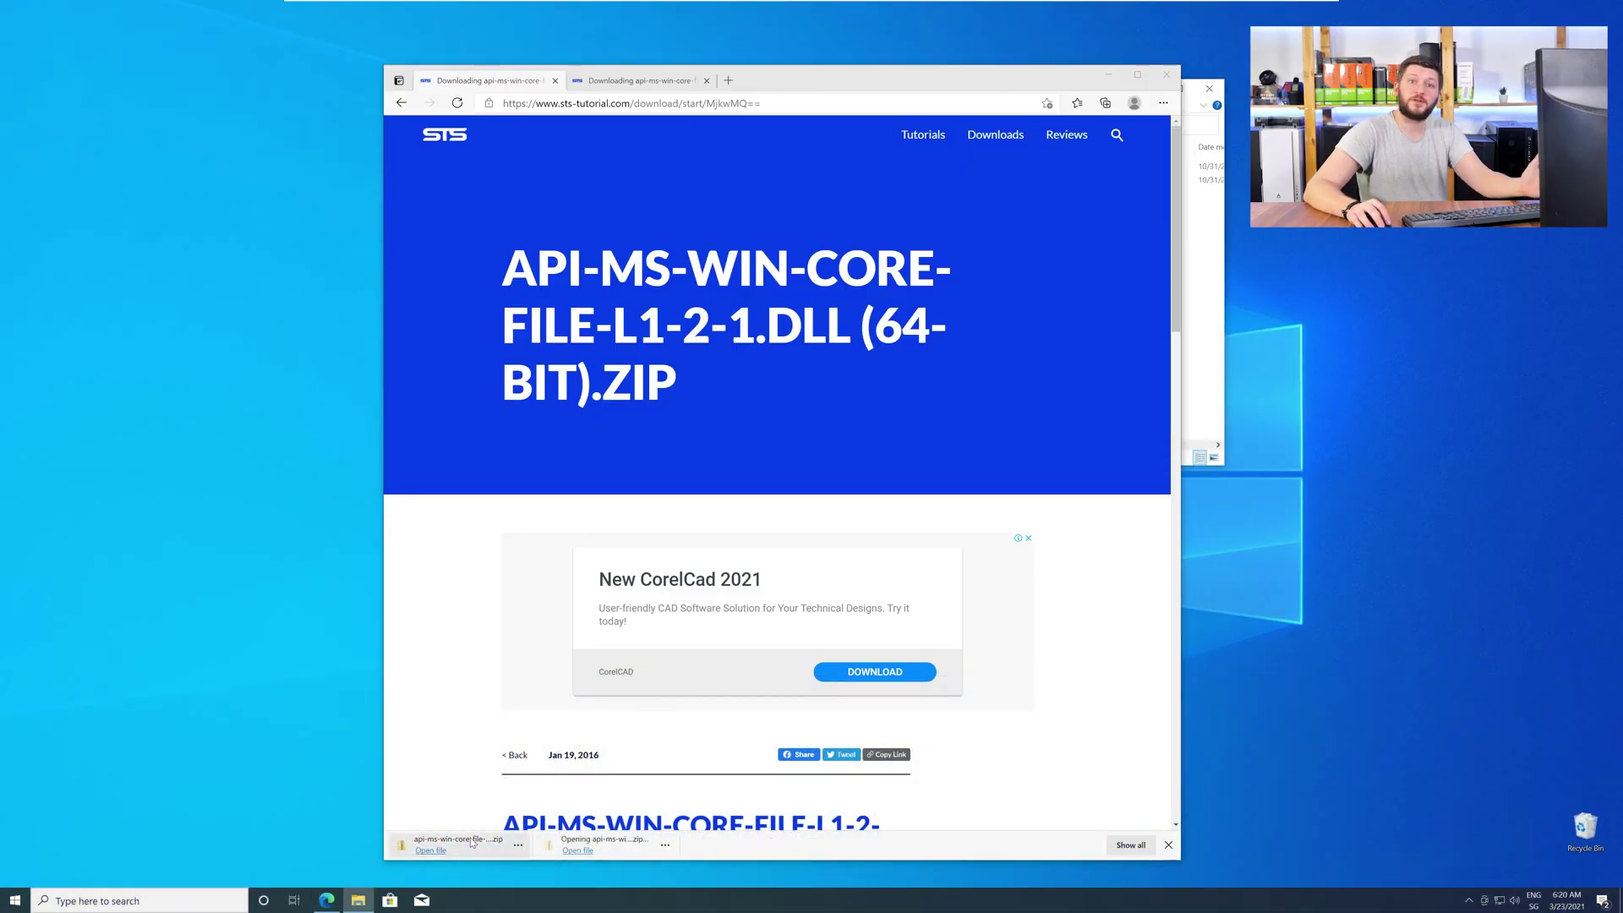
- Close Edge, place the 64-bit and 32-bit archive windows side by side, and open their DLL folders
{"action": "left_click", "coordinate": [1169, 72]}
{"action": "left_click", "coordinate": [1169, 72]}
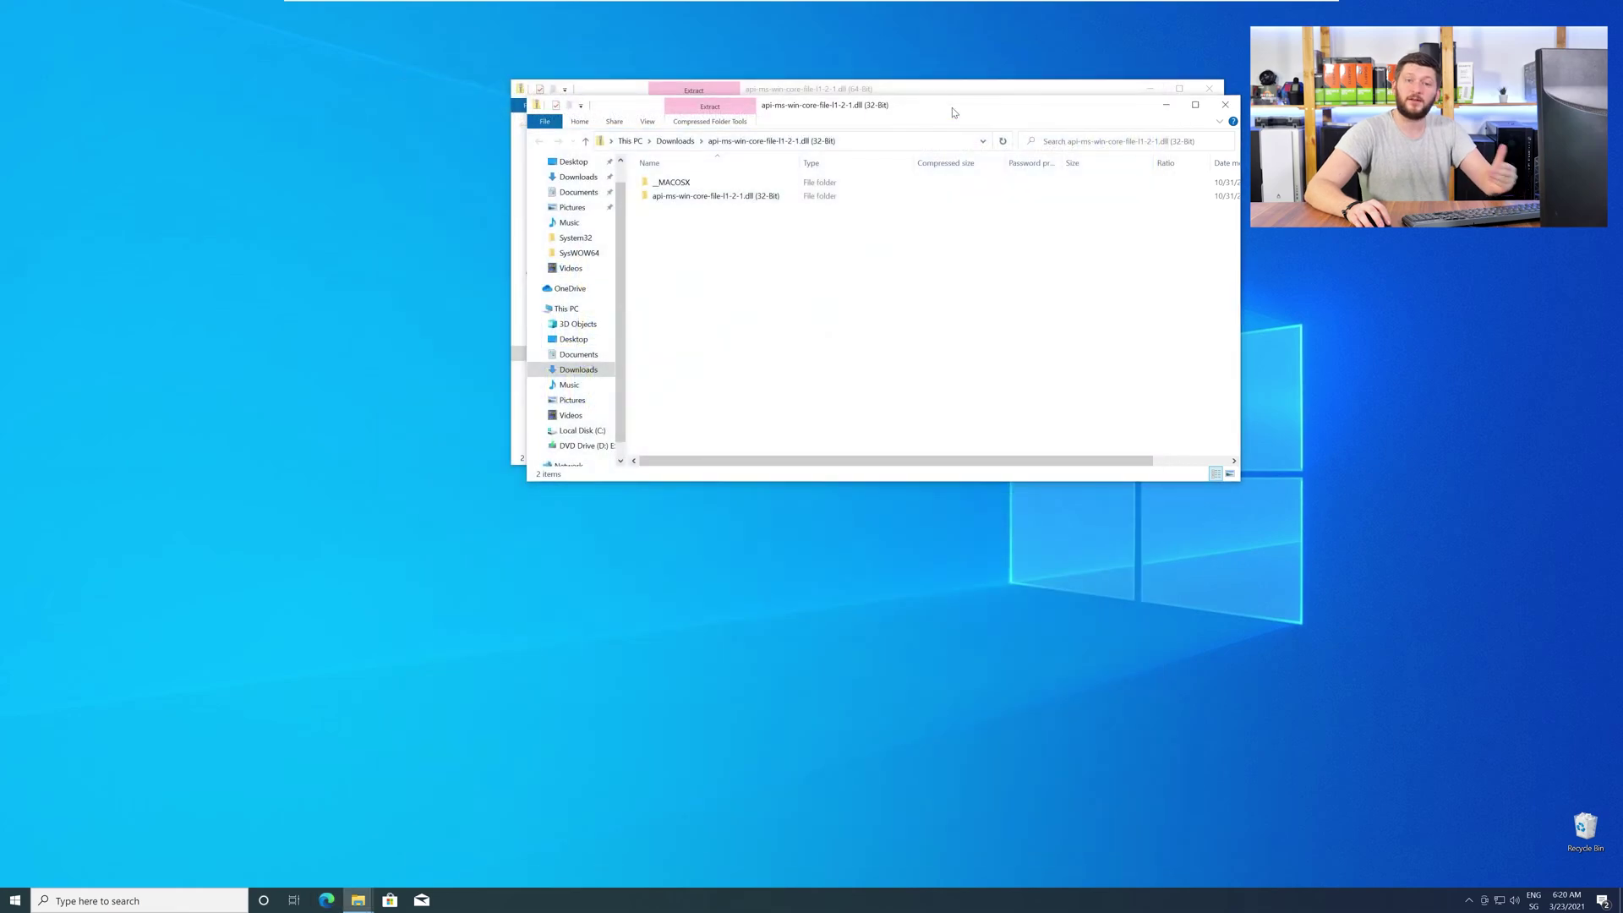
{"action": "left_click_drag", "start_coordinate": [953, 110], "coordinate": [1306, 516]}
{"action": "left_click_drag", "start_coordinate": [909, 90], "coordinate": [519, 499]}
{"action": "double_click", "coordinate": [288, 587]}
{"action": "double_click", "coordinate": [1024, 589]}
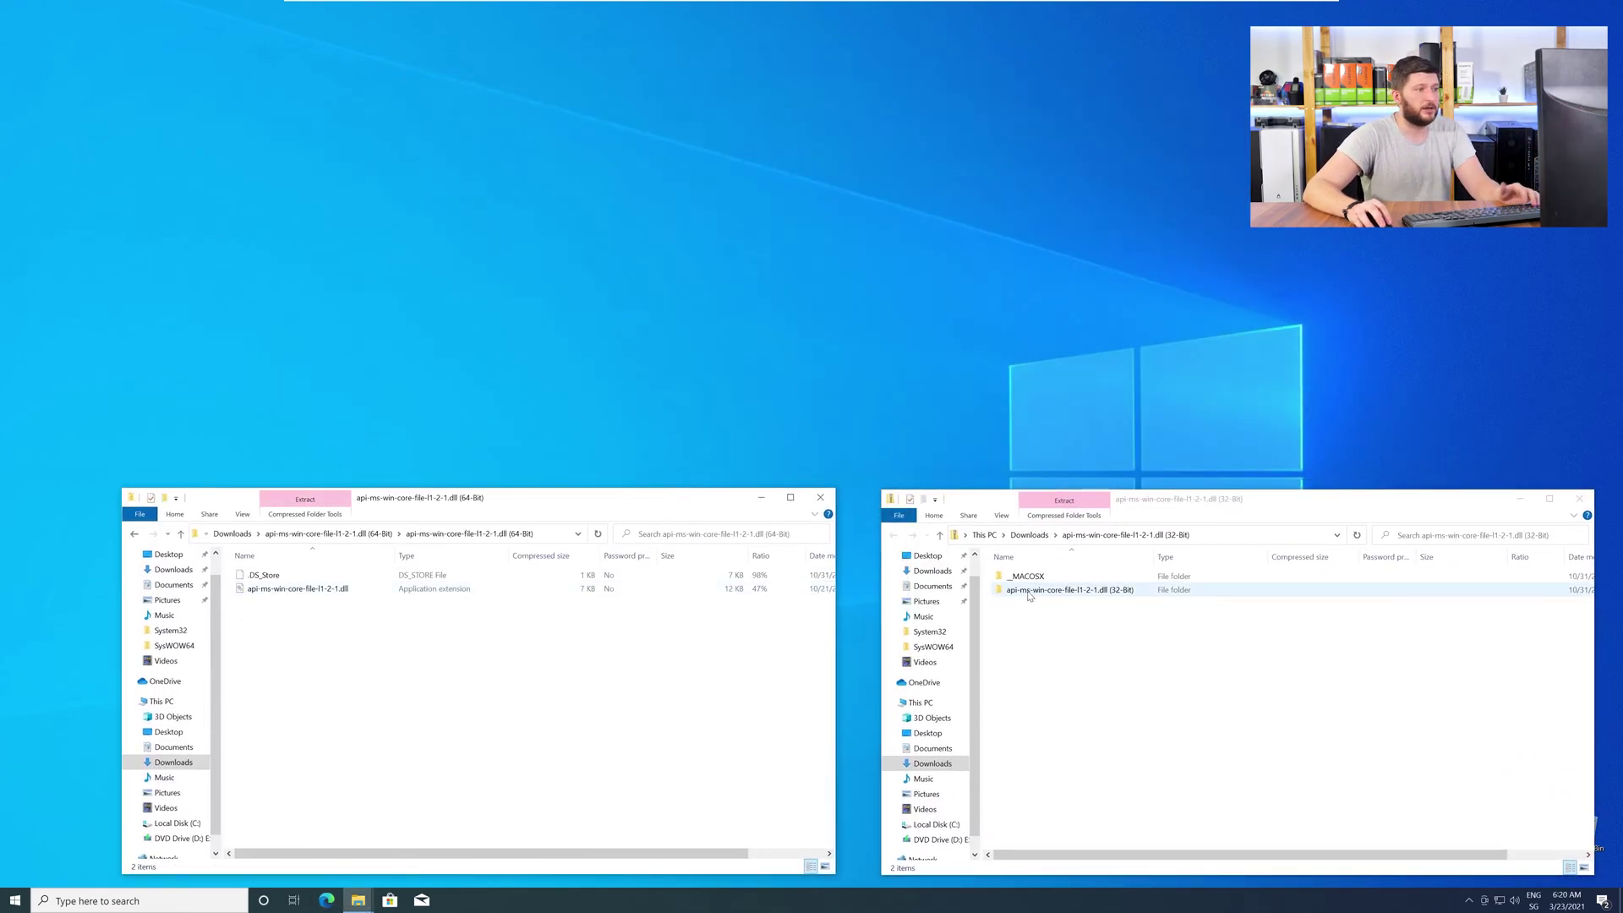
- Open a new Explorer window at C:\Windows showing the System32 and SysWOW64 folders
{"action": "left_click", "coordinate": [360, 899]}
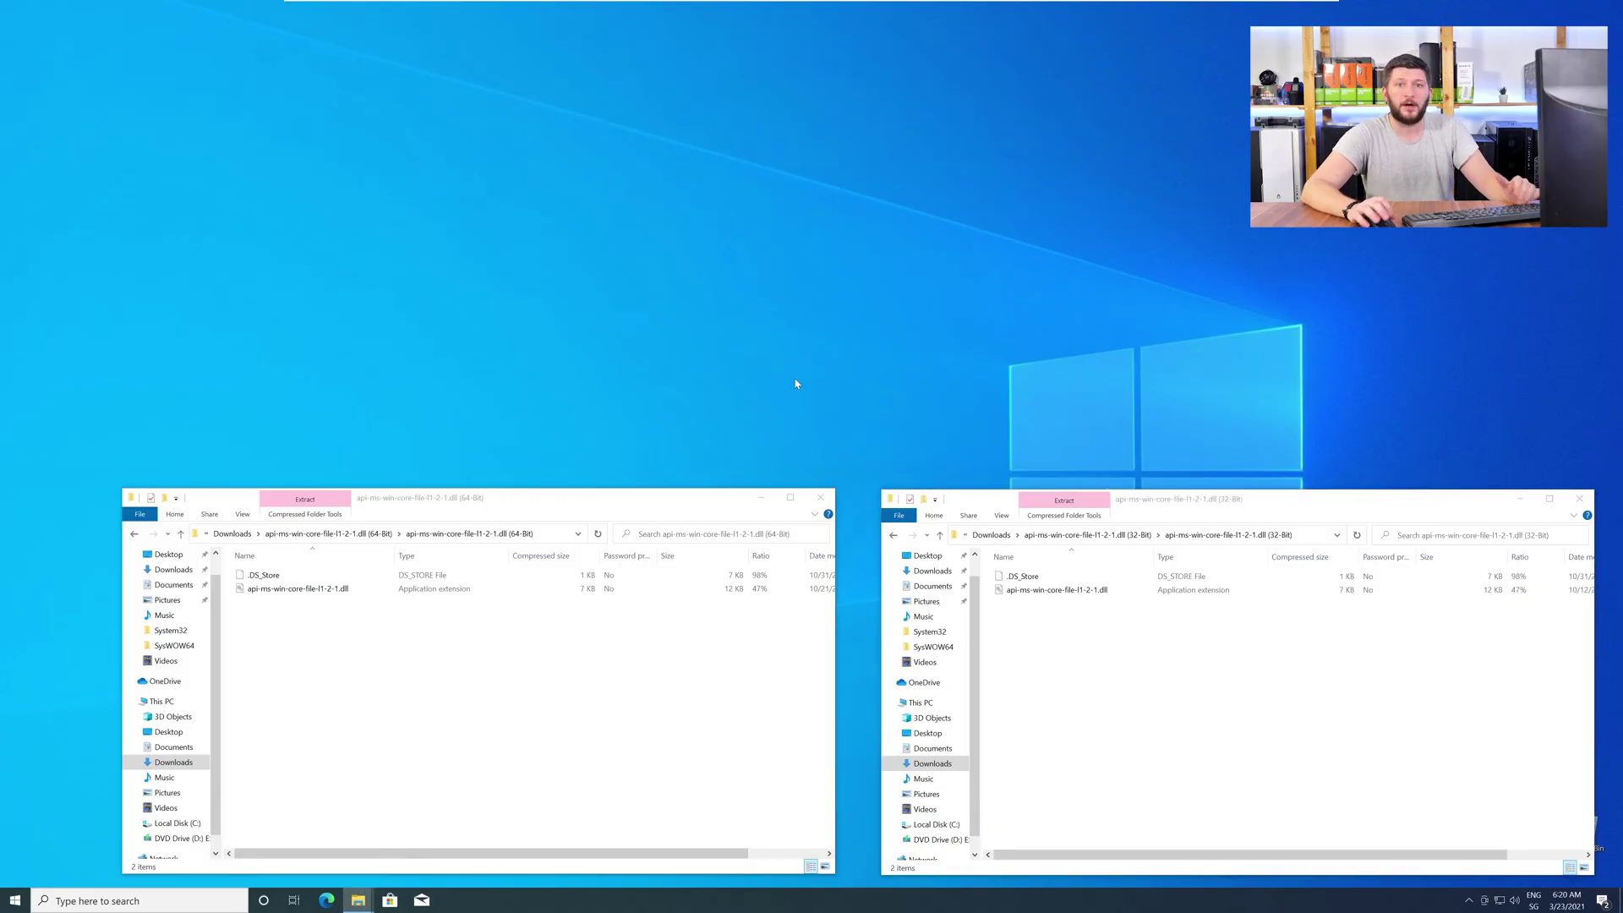
{"action": "left_click_drag", "start_coordinate": [697, 20], "coordinate": [1087, 114]}
{"action": "left_click", "coordinate": [570, 334]}
{"action": "double_click", "coordinate": [711, 324]}
{"action": "double_click", "coordinate": [727, 238]}
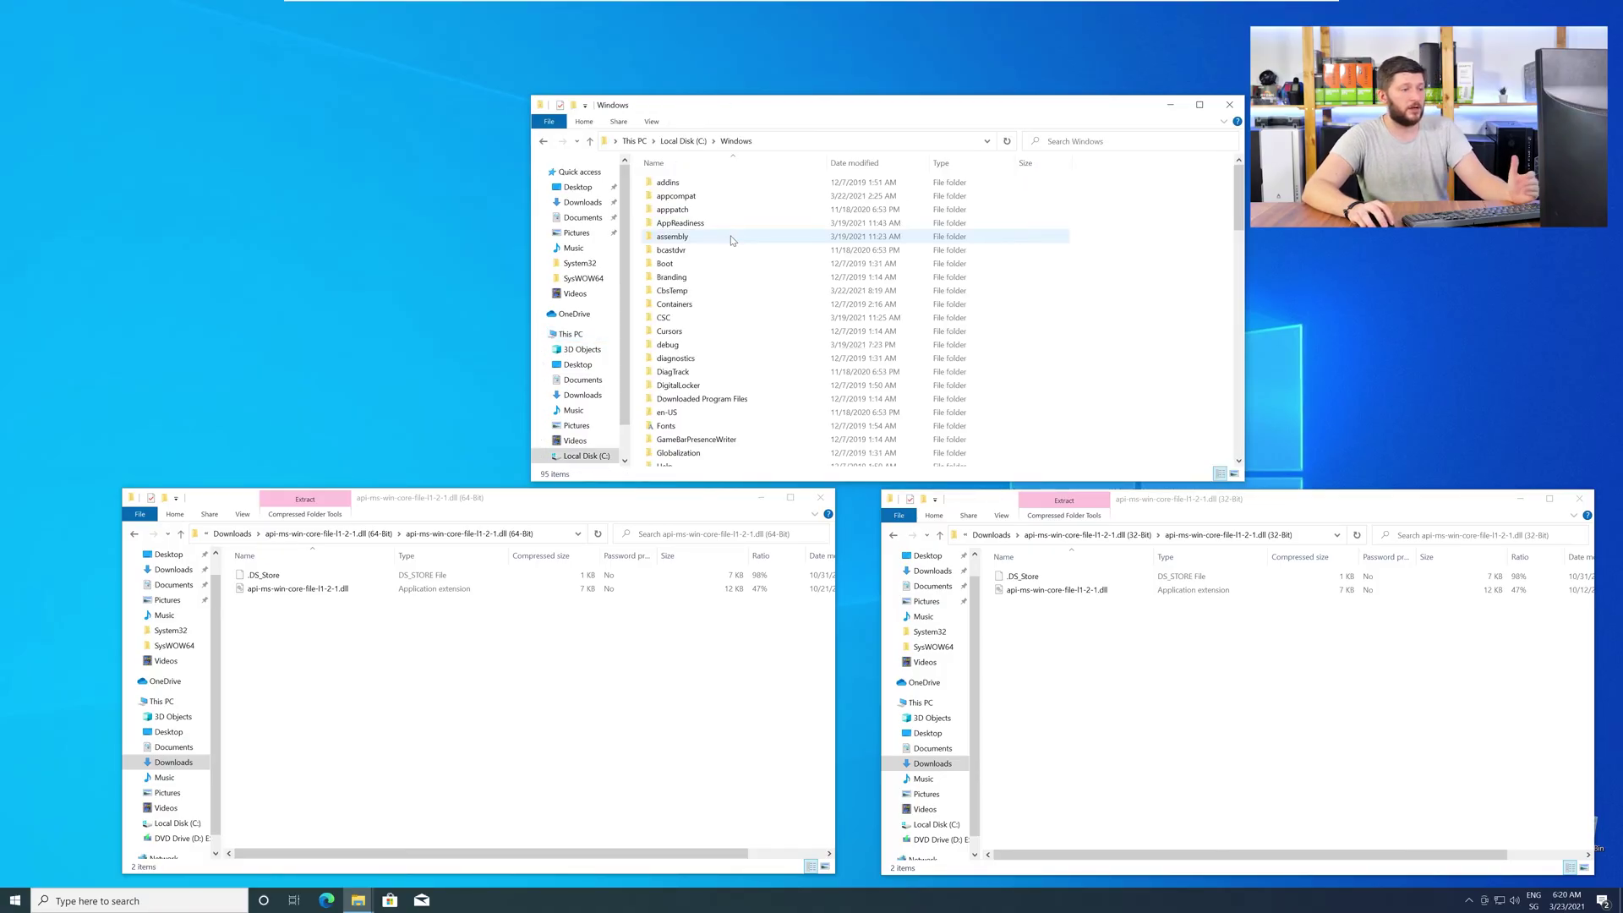
{"action": "scroll", "coordinate": [732, 240], "scroll_direction": "down", "scroll_amount": 17}
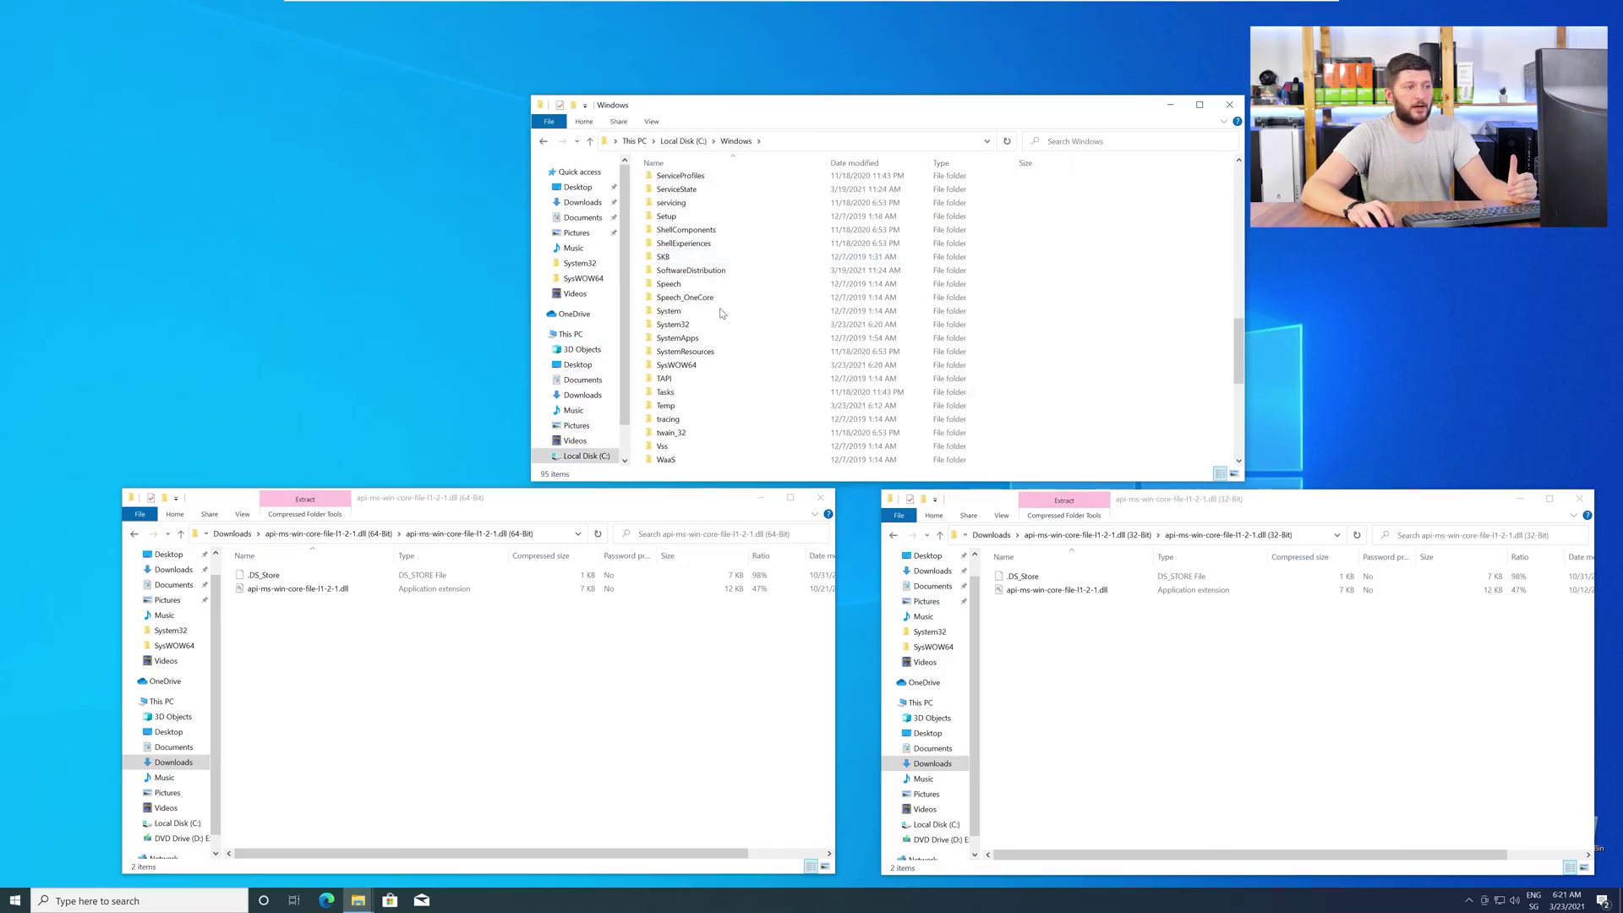
{"action": "left_click", "coordinate": [689, 365]}
{"action": "left_click", "coordinate": [704, 328]}
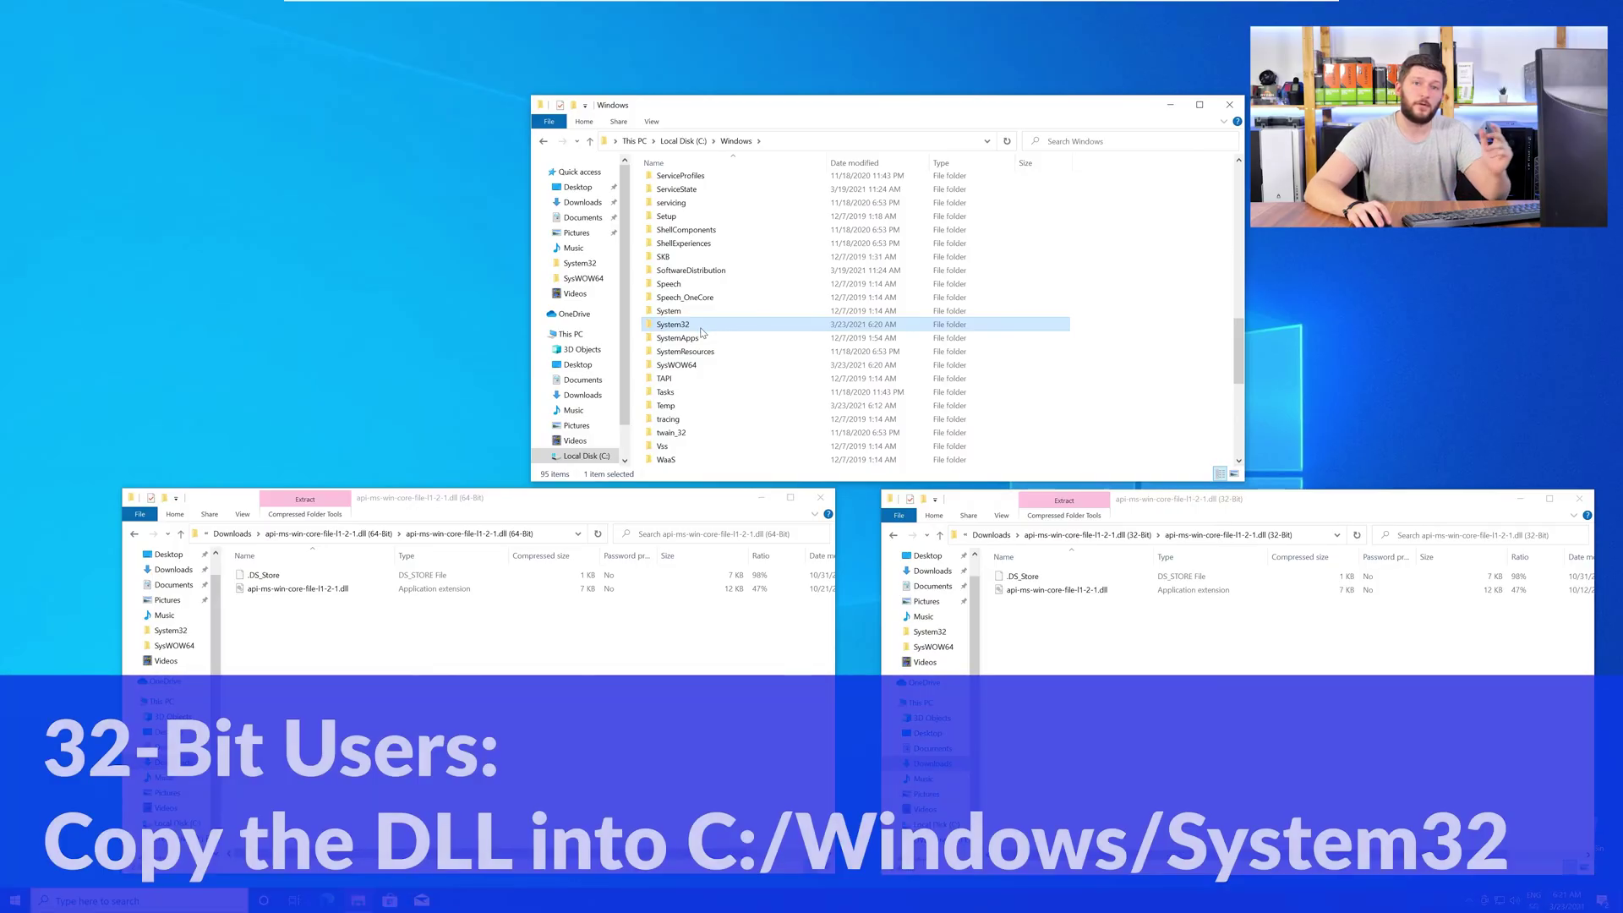
- Copy the 64-bit DLL into System32 and the 32-bit DLL into SysWOW64 with admin approval, then close all windows
{"action": "left_click", "coordinate": [297, 588]}
{"action": "left_click_drag", "start_coordinate": [638, 361], "coordinate": [680, 330]}
{"action": "left_click", "coordinate": [776, 411]}
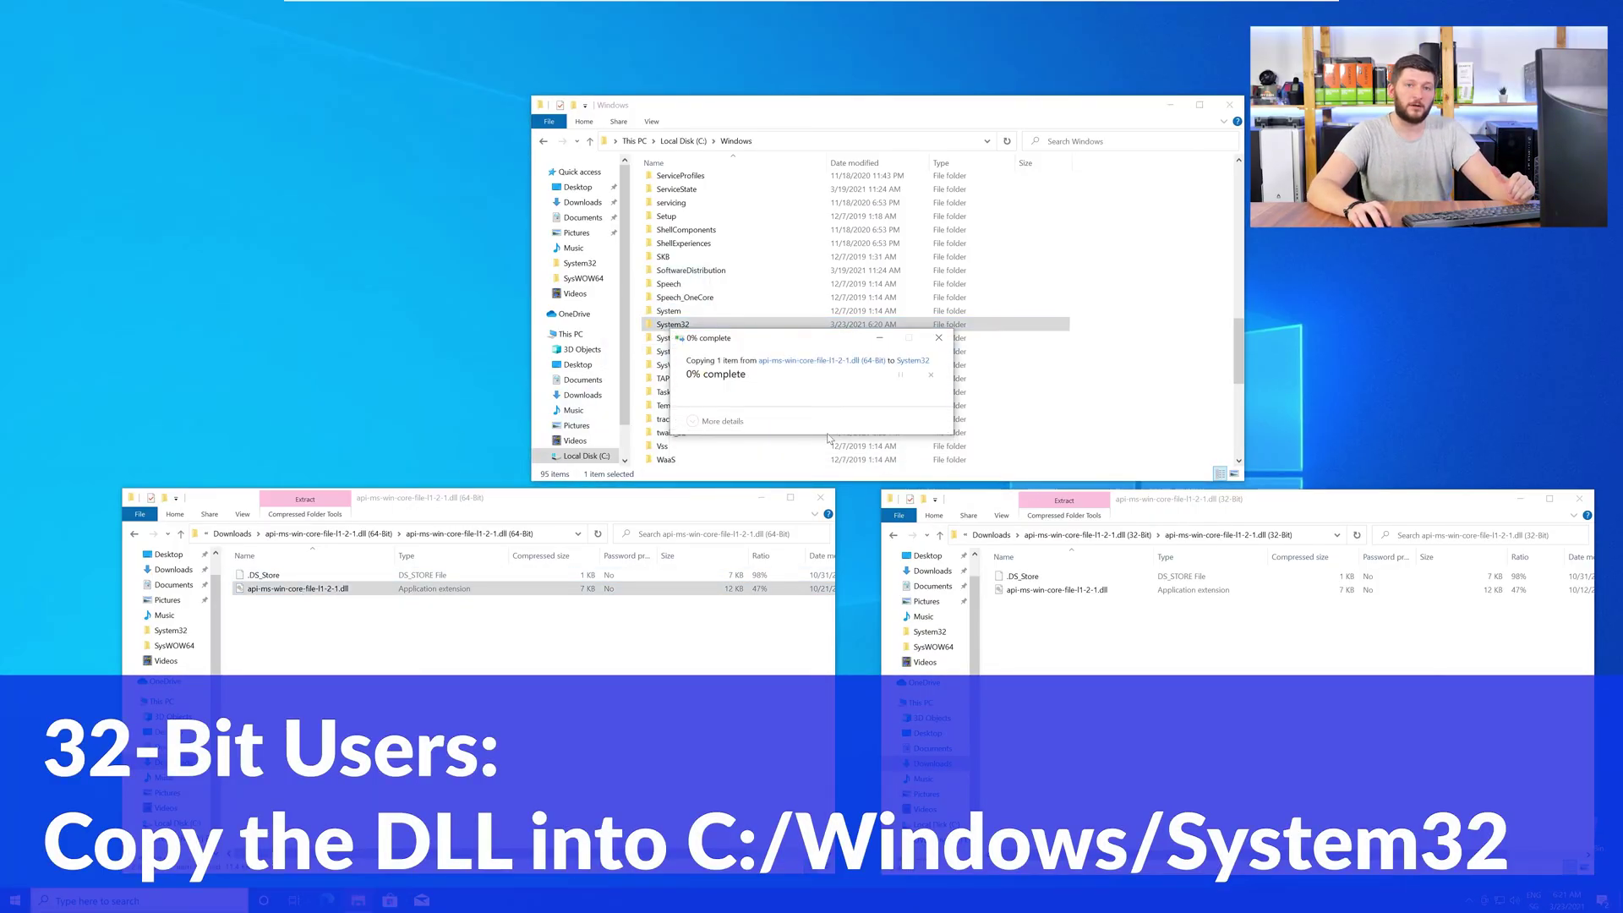
{"action": "left_click", "coordinate": [1057, 589]}
{"action": "left_click_drag", "start_coordinate": [1056, 589], "coordinate": [692, 364]}
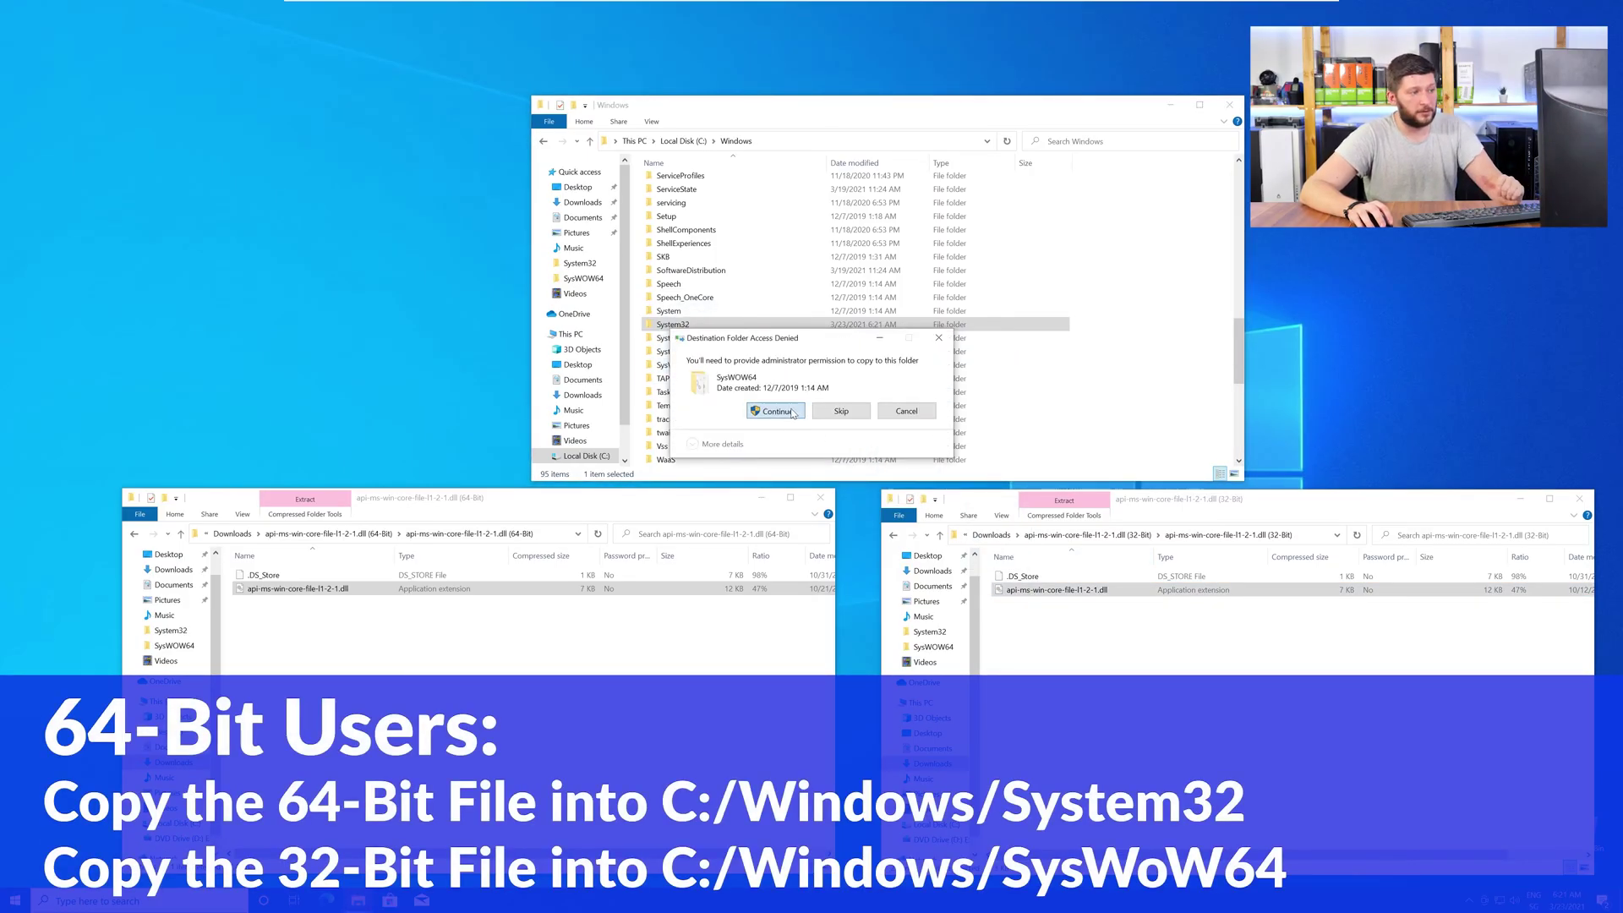
{"action": "left_click", "coordinate": [776, 411]}
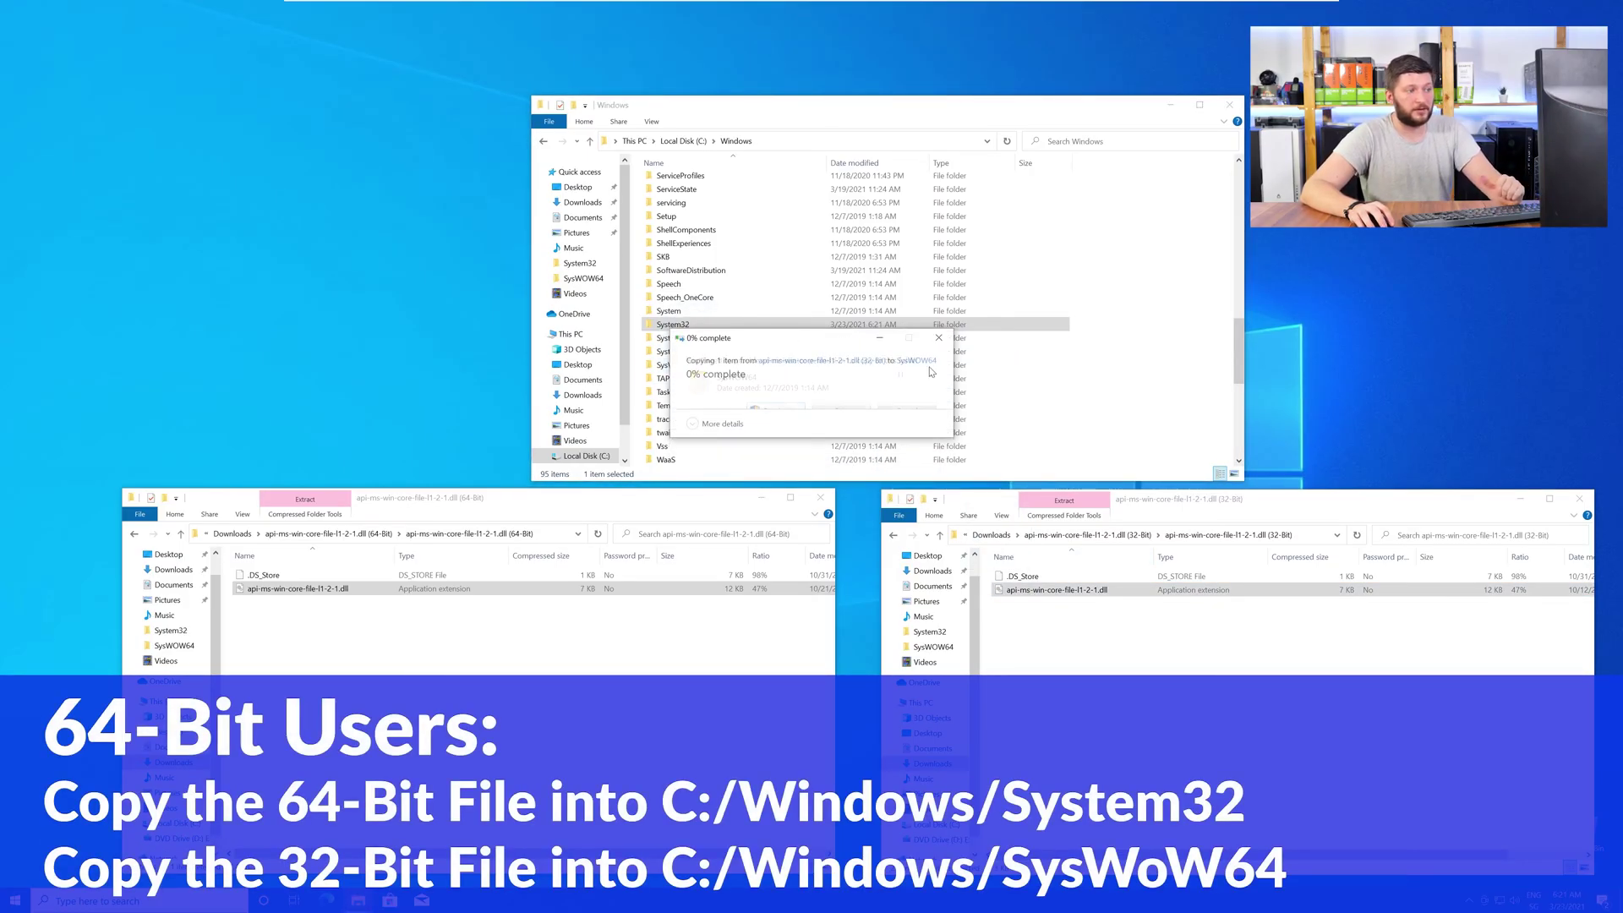
{"action": "left_click", "coordinate": [1230, 105]}
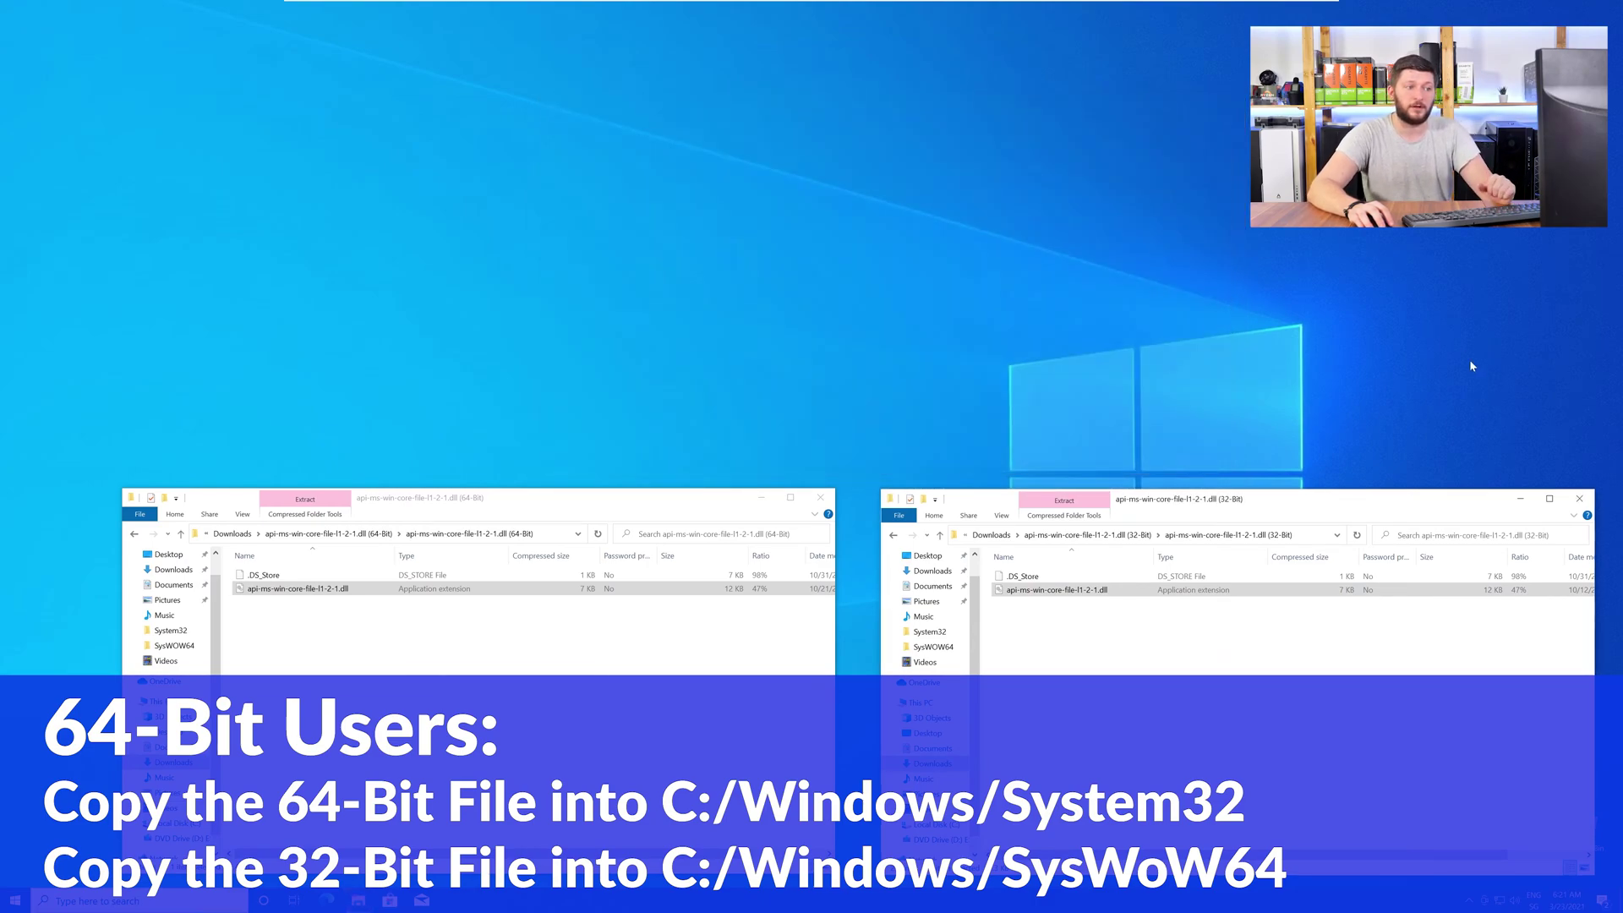
{"action": "left_click", "coordinate": [1579, 500]}
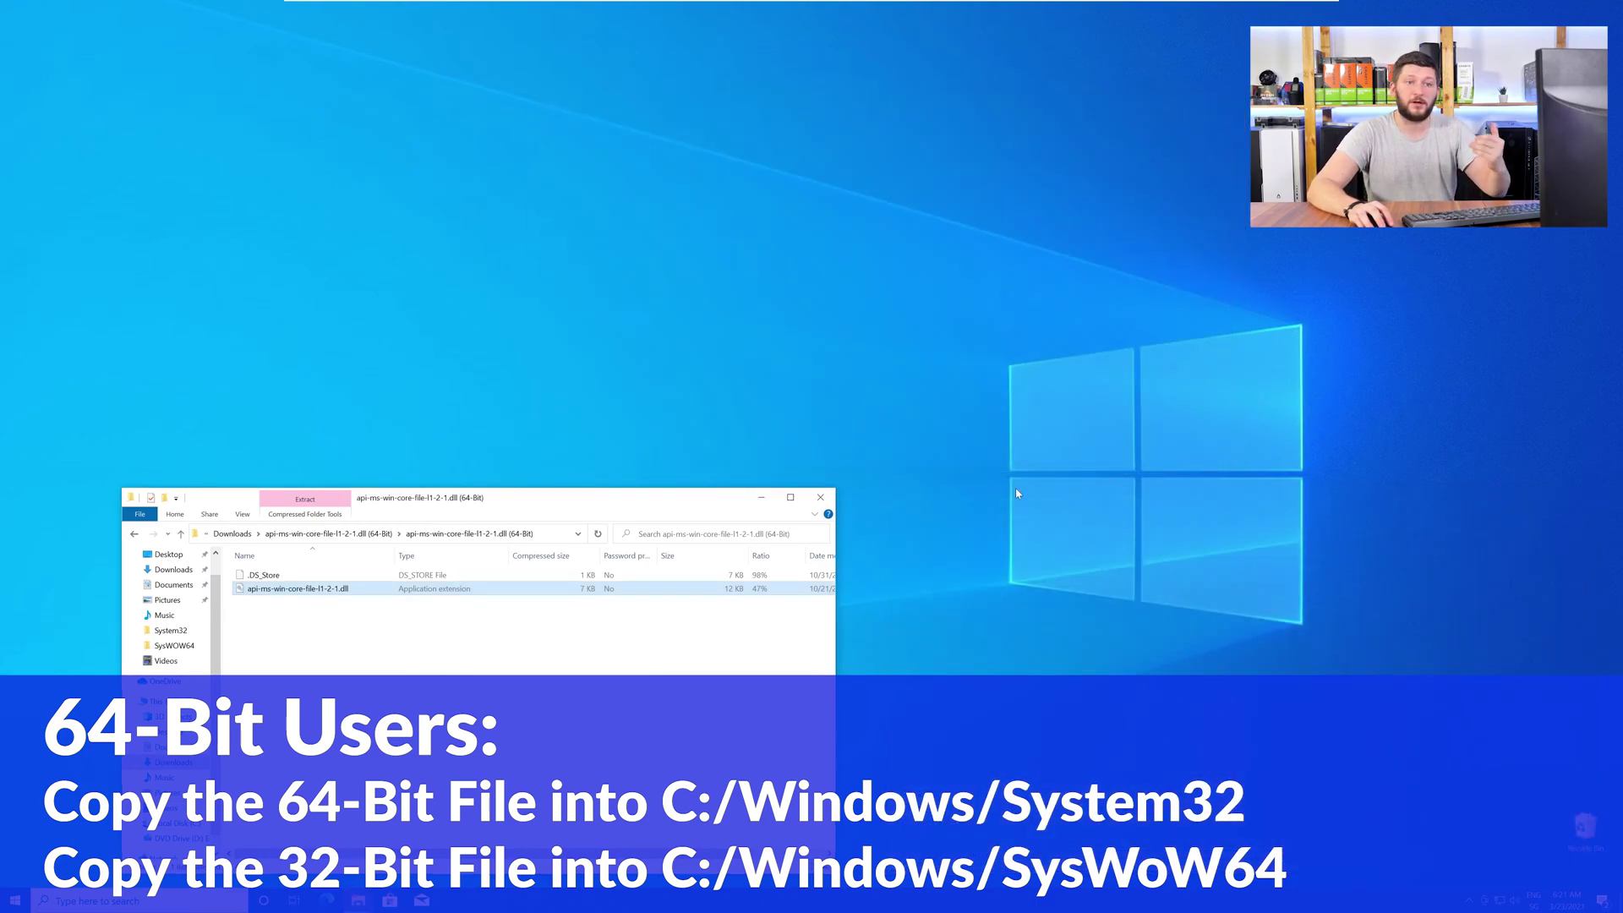
{"action": "left_click", "coordinate": [819, 502]}
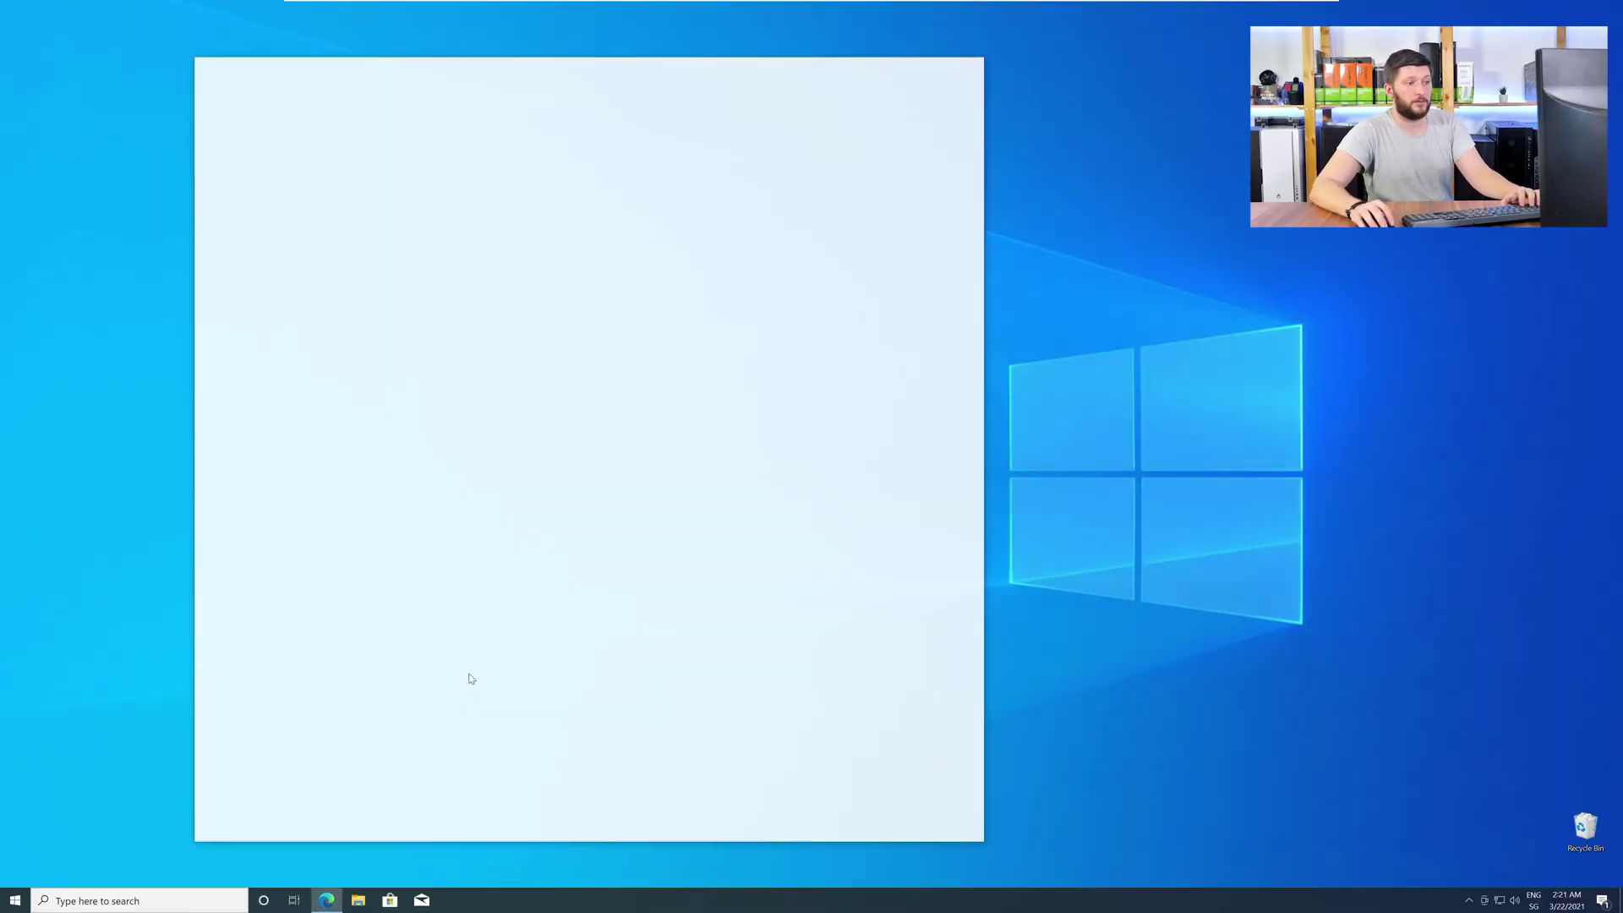
- Load the sts-tutorial Visual C++ Redistributable page and run the downloaded vc_redist.x64.exe
{"action": "type", "text": "https://www.sts-tutorial.com/download/credistributable2019"}
{"action": "key", "text": "Return"}
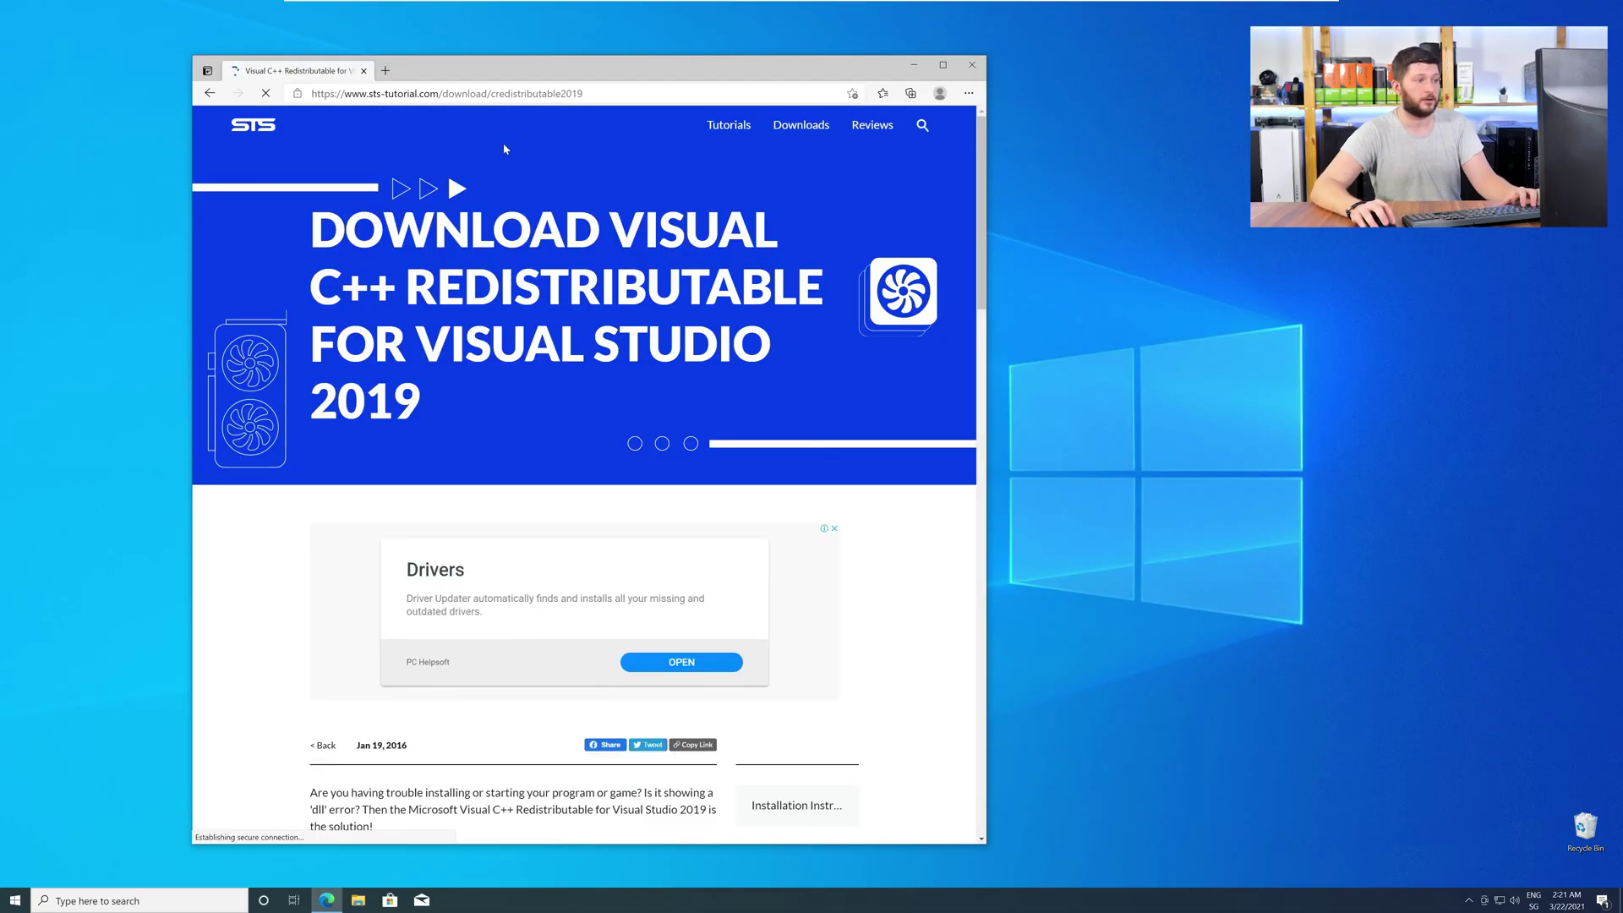
{"action": "scroll", "coordinate": [261, 437], "scroll_direction": "down", "scroll_amount": 10}
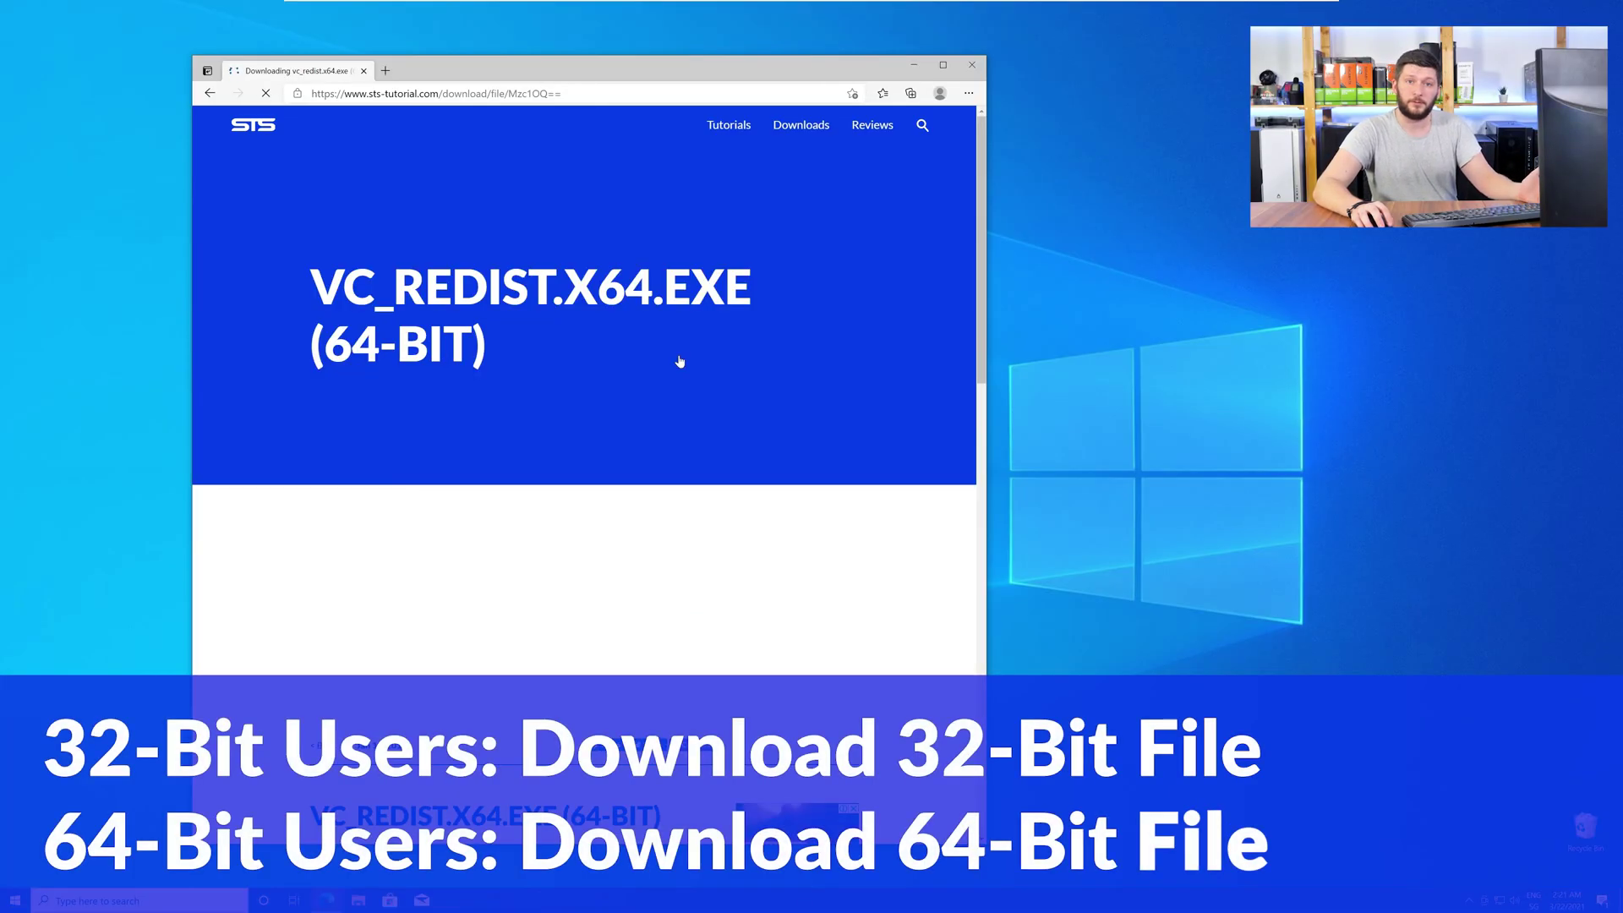
{"action": "scroll", "coordinate": [659, 380], "scroll_direction": "up", "scroll_amount": 1}
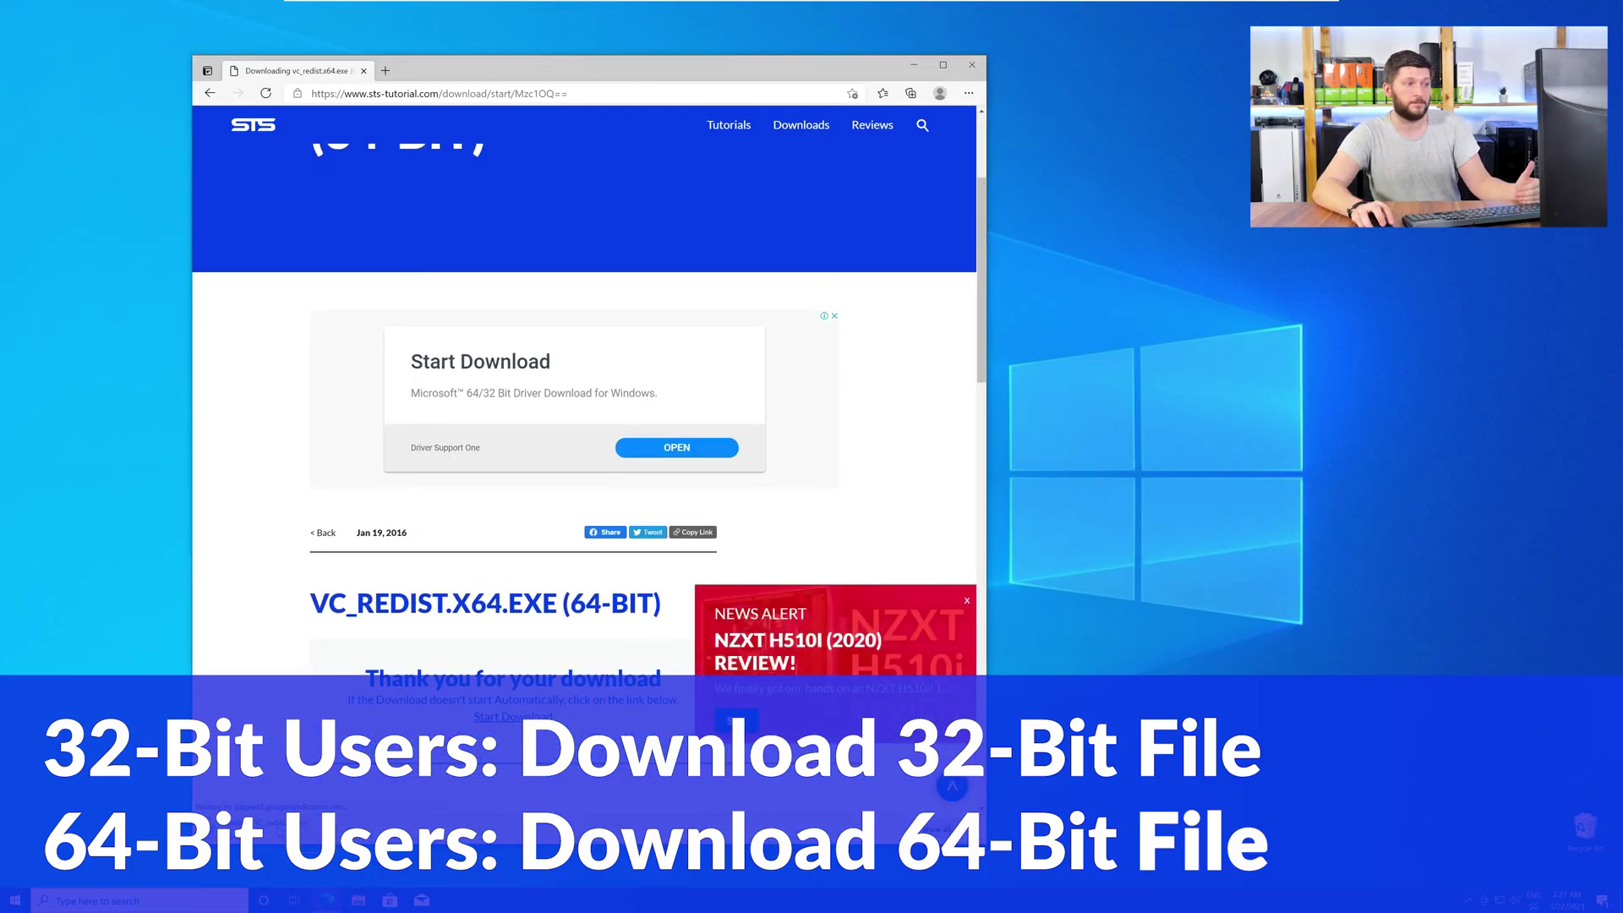
{"action": "left_click", "coordinate": [969, 67]}
- Accept the license terms and install the Visual C++ 2015-2019 Redistributable (x64), approving the UAC prompt
{"action": "left_click", "coordinate": [972, 66]}
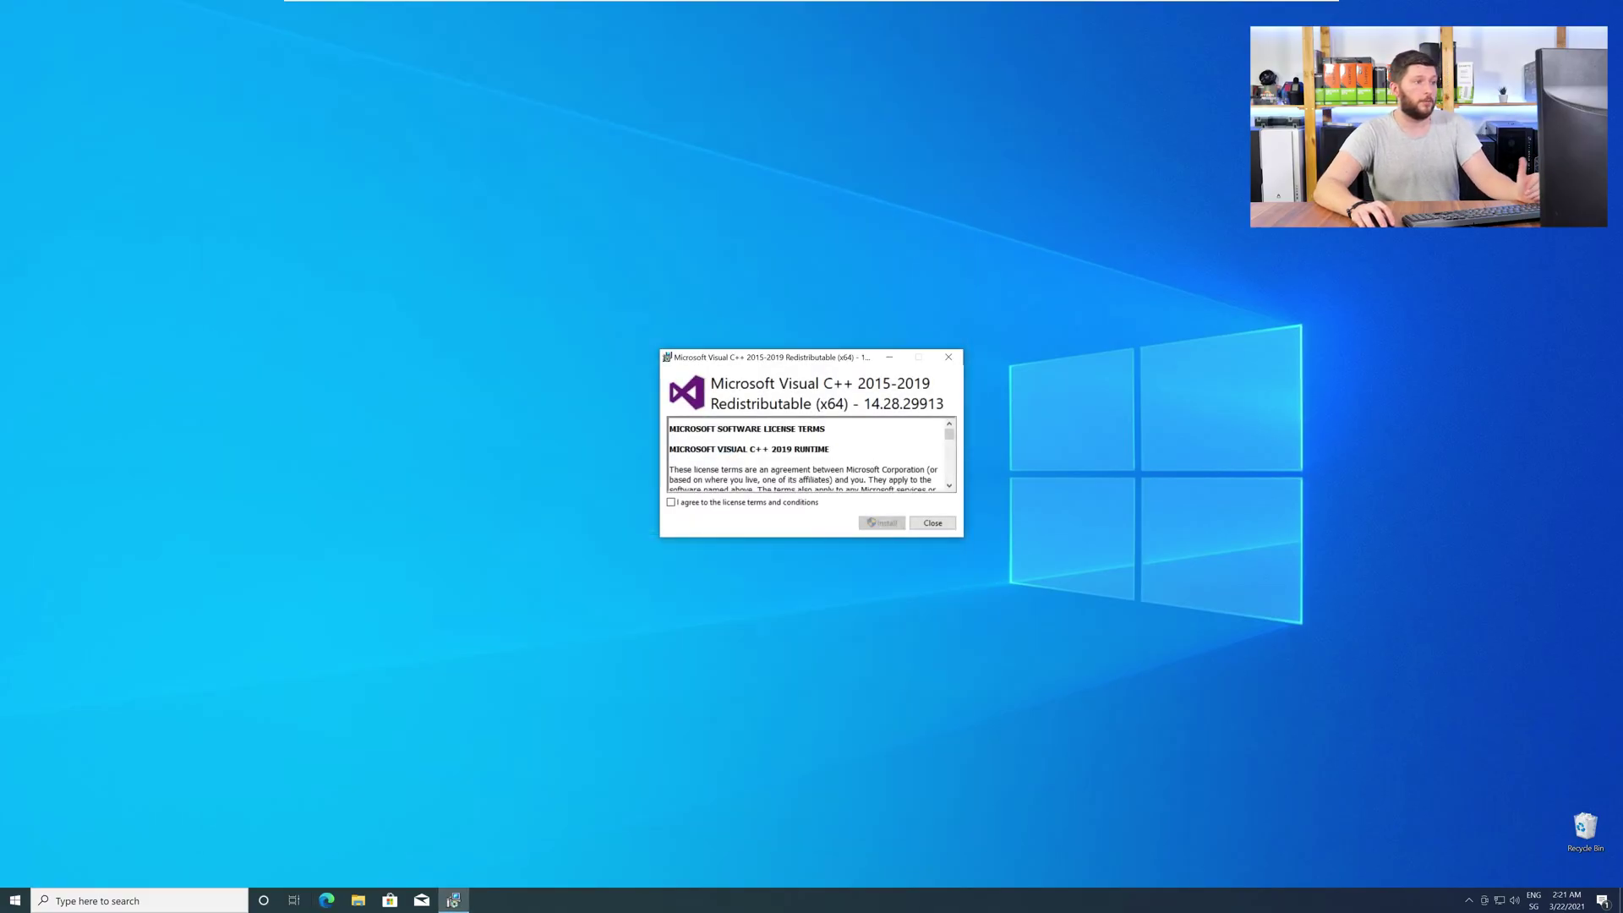
{"action": "left_click", "coordinate": [743, 600]}
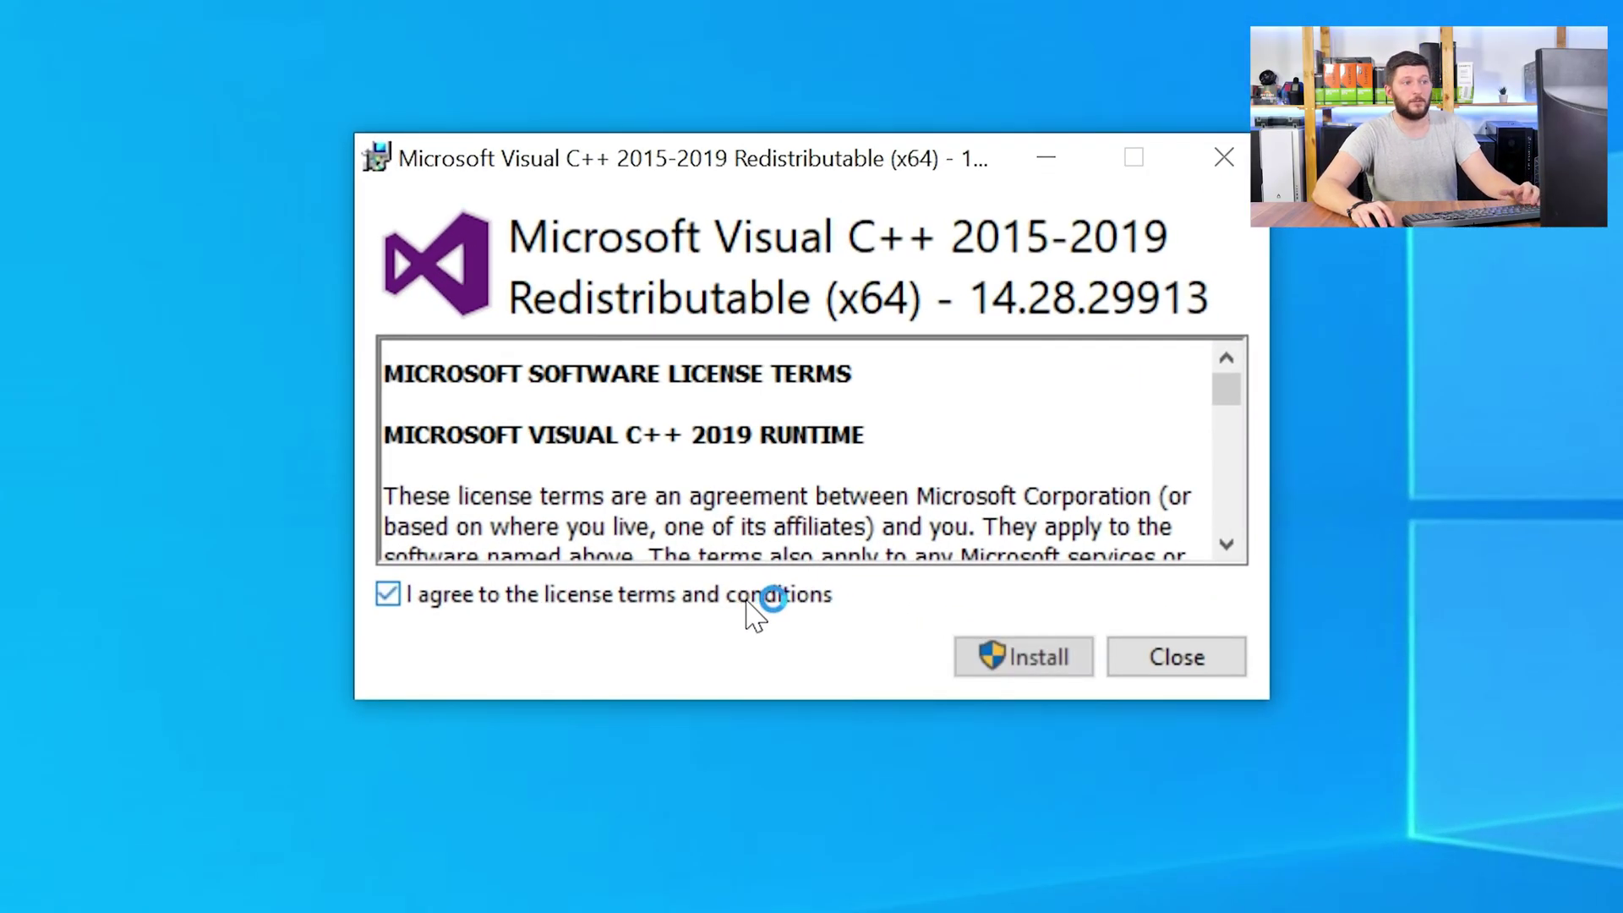
{"action": "left_click", "coordinate": [1022, 662]}
{"action": "left_click", "coordinate": [723, 685]}
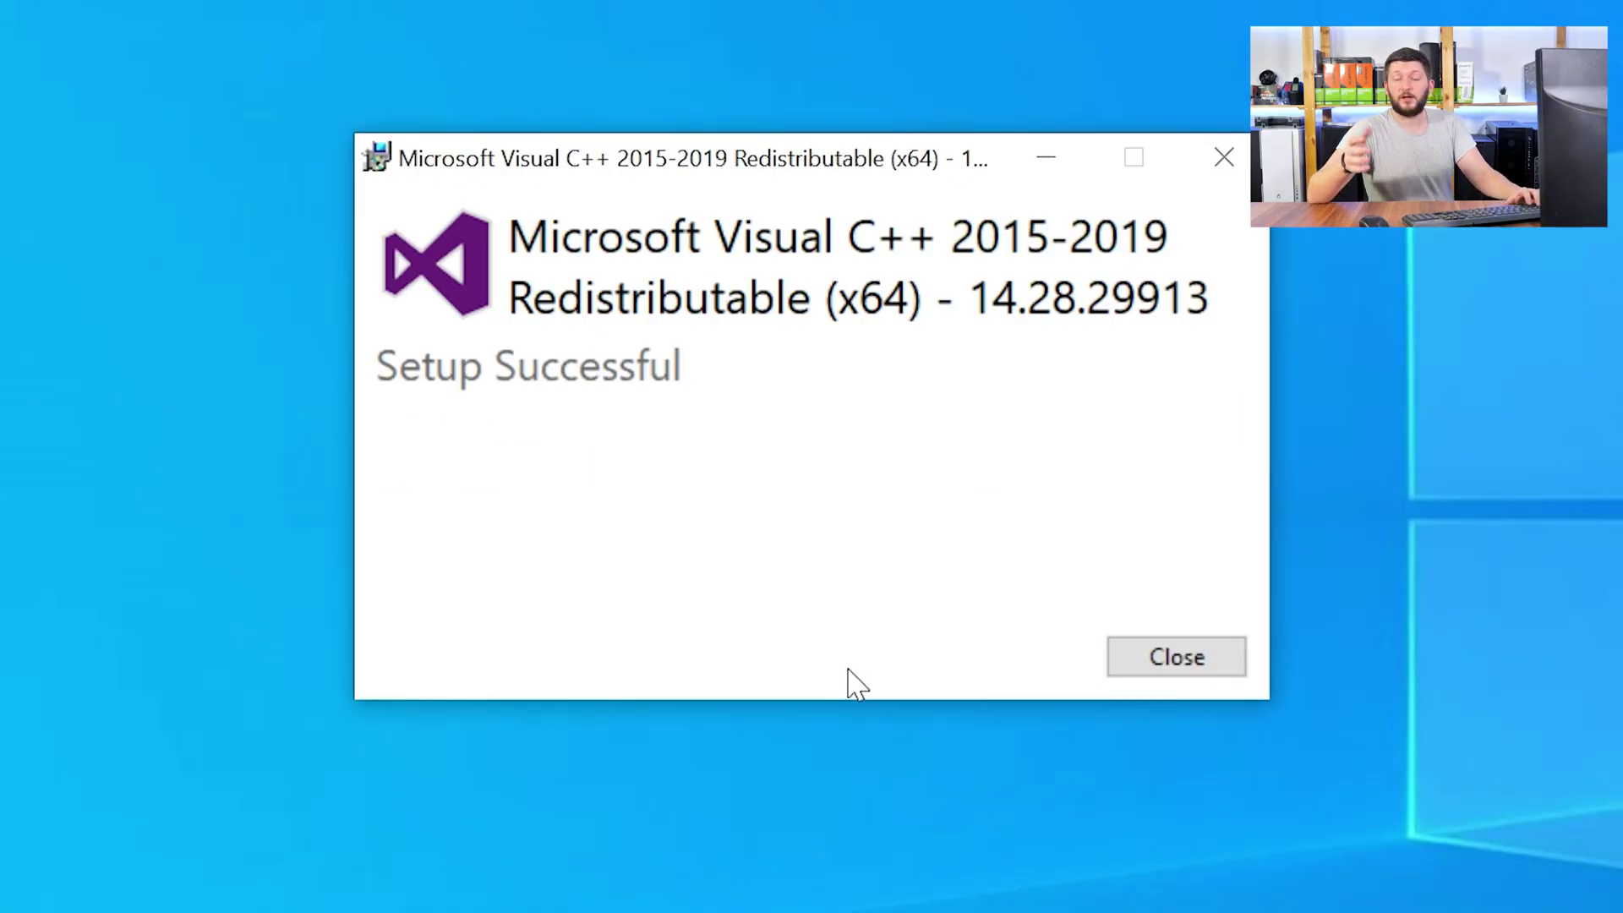
{"action": "left_click", "coordinate": [1195, 667]}
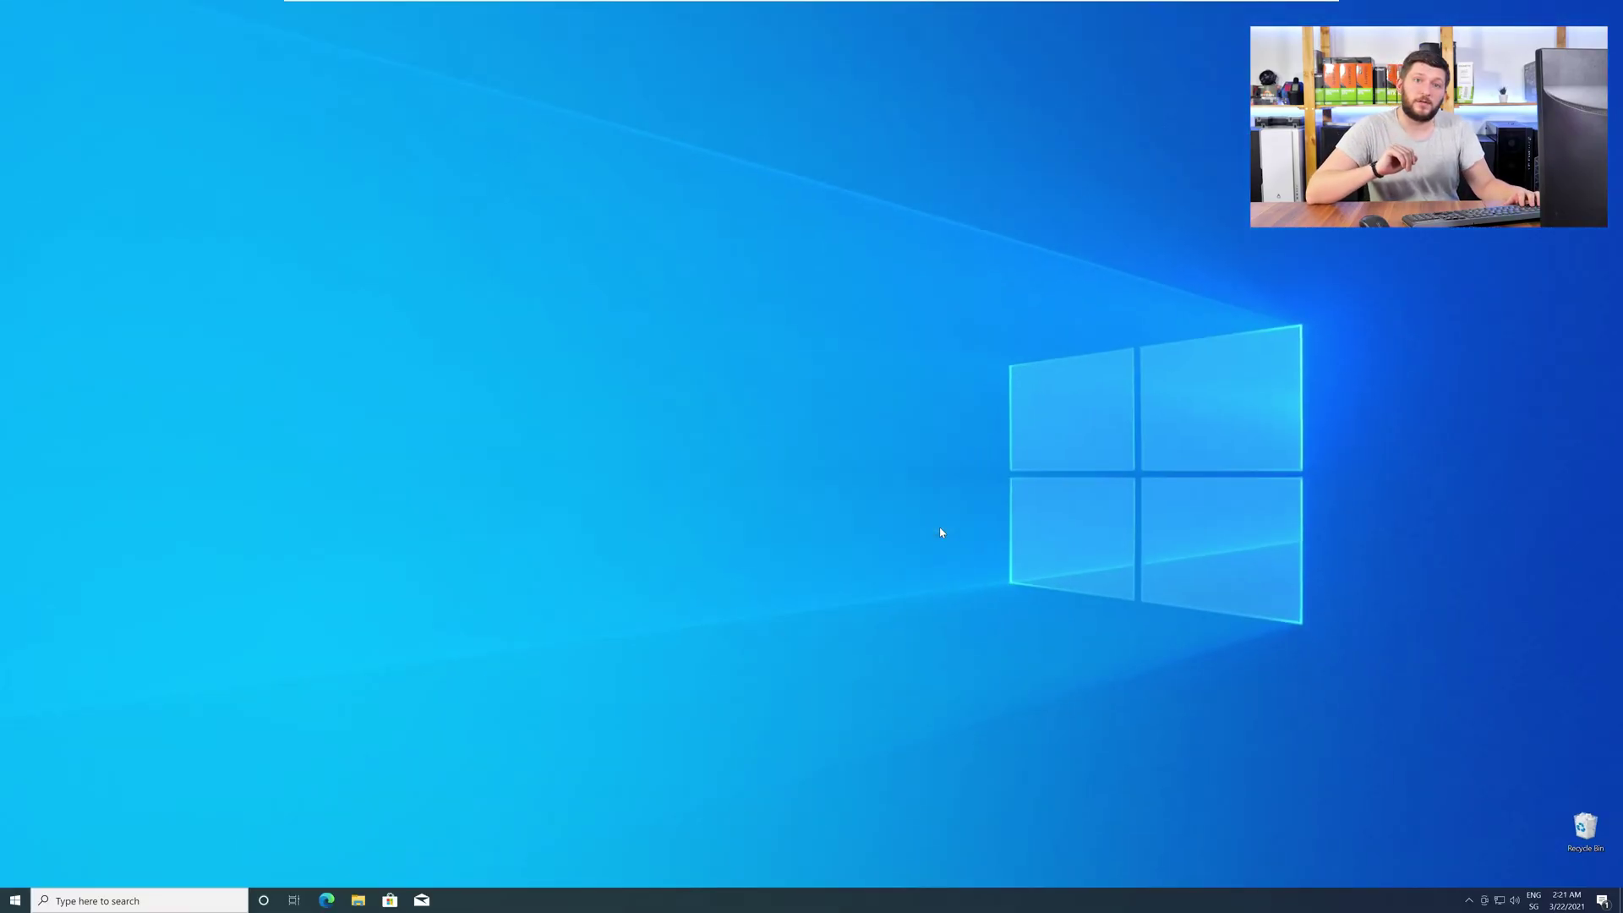